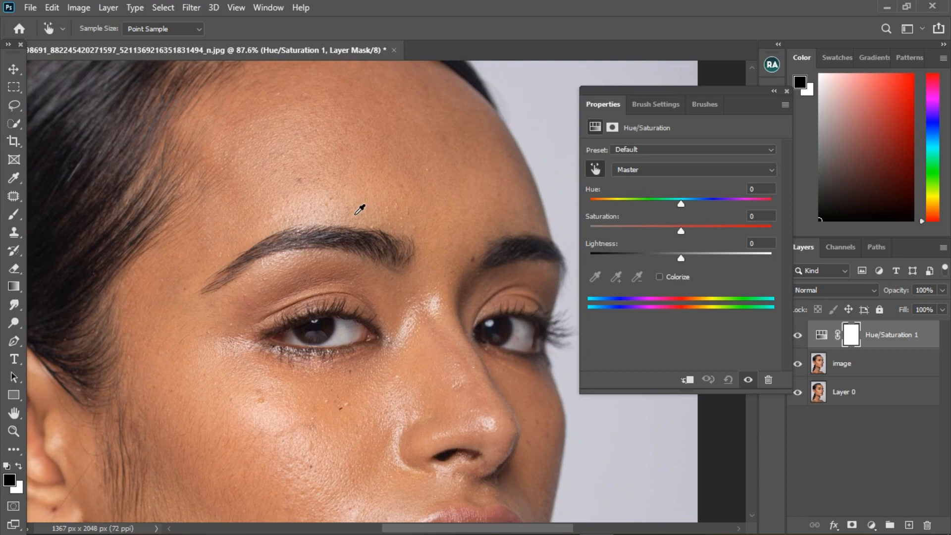
Target the Reds by sampling the forehead skin, push the hue to +180 as a preview, and shift the affected color range
{"action": "left_click", "coordinate": [357, 101]}
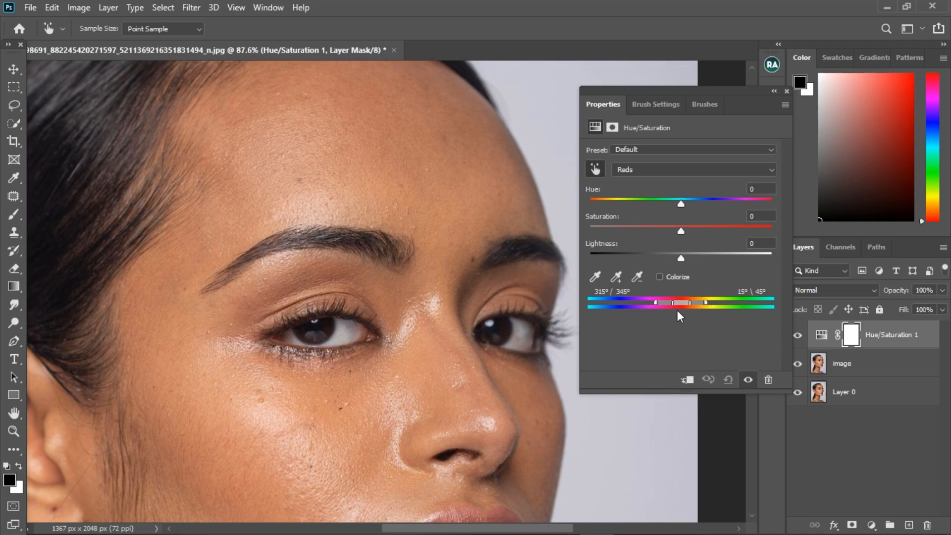
{"action": "left_click_drag", "start_coordinate": [681, 202], "coordinate": [771, 203]}
{"action": "key", "text": "ctrl+0"}
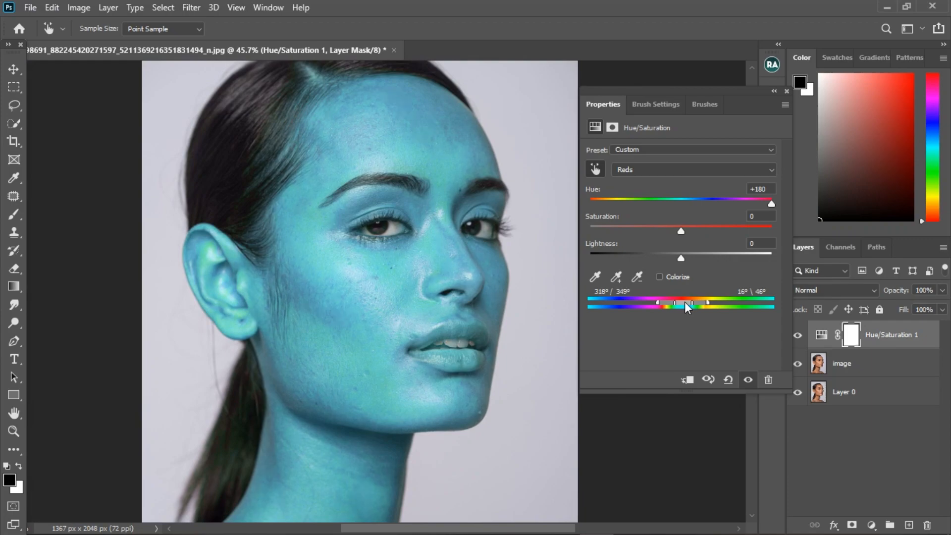
{"action": "left_click_drag", "start_coordinate": [685, 303], "coordinate": [703, 302]}
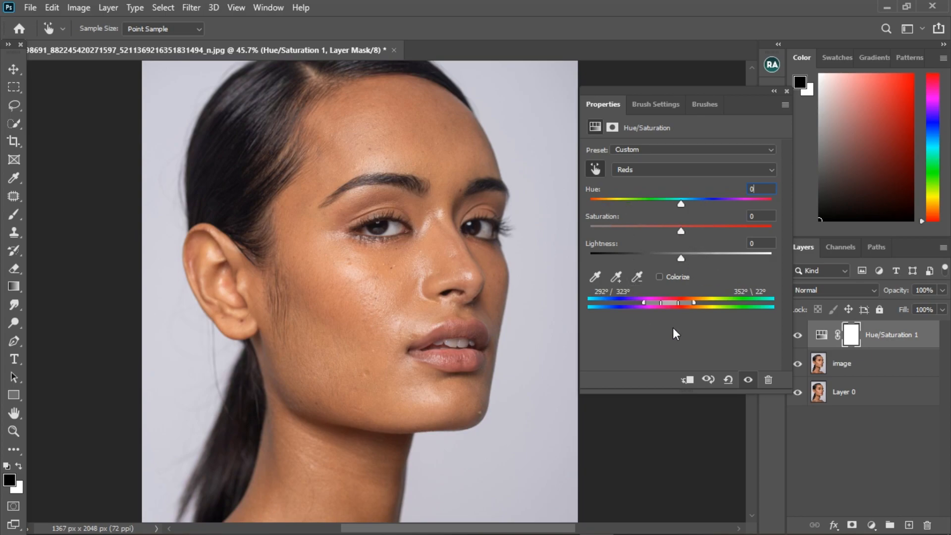
Set the Reds hue to +20 and paint black over the lips on the Hue/Saturation mask
{"action": "left_click_drag", "start_coordinate": [681, 204], "coordinate": [699, 204]}
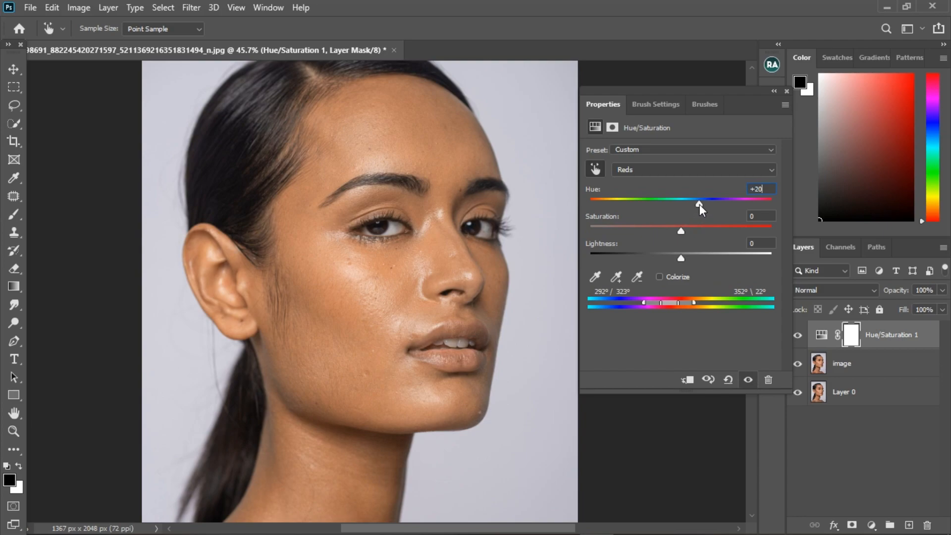
{"action": "left_click", "coordinate": [787, 91]}
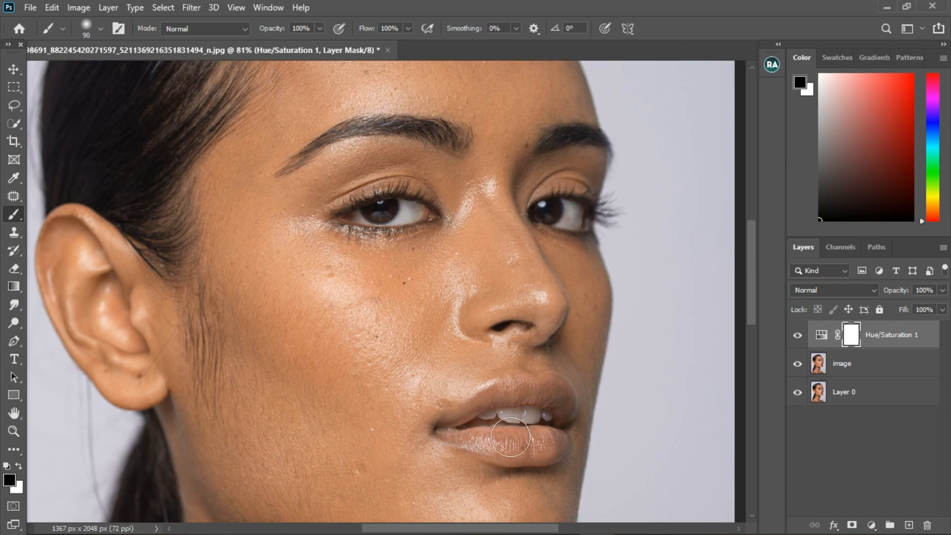
{"action": "mouse_move", "coordinate": [512, 438]}
{"action": "left_mouse_down"}
{"action": "mouse_move", "coordinate": [567, 419]}
{"action": "mouse_move", "coordinate": [562, 443]}
{"action": "mouse_move", "coordinate": [508, 450]}
{"action": "mouse_move", "coordinate": [568, 456]}
{"action": "mouse_move", "coordinate": [483, 455]}
{"action": "mouse_move", "coordinate": [541, 438]}
{"action": "mouse_move", "coordinate": [569, 443]}
{"action": "left_mouse_up"}
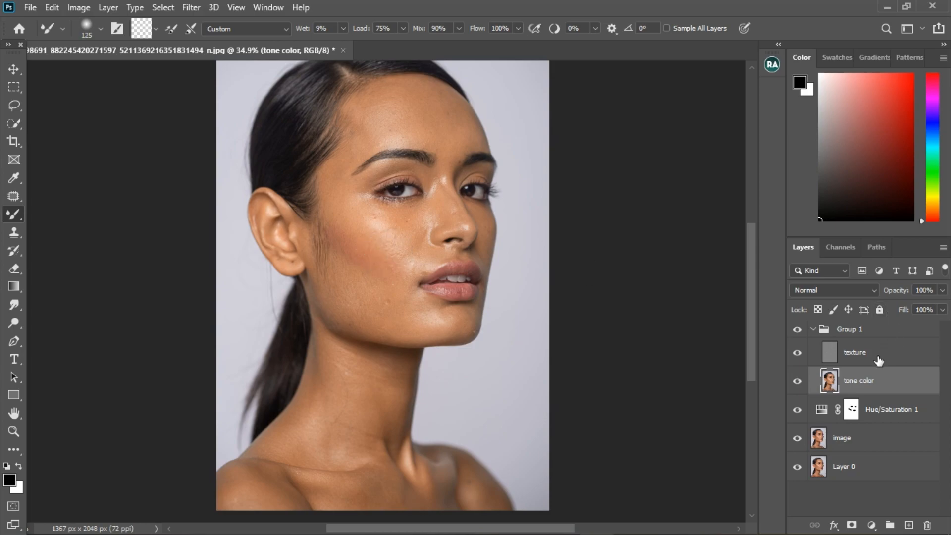
Remove the small blemishes on the cheek beneath the eye with the Clone Stamp on the texture layer
{"action": "left_click", "coordinate": [879, 361]}
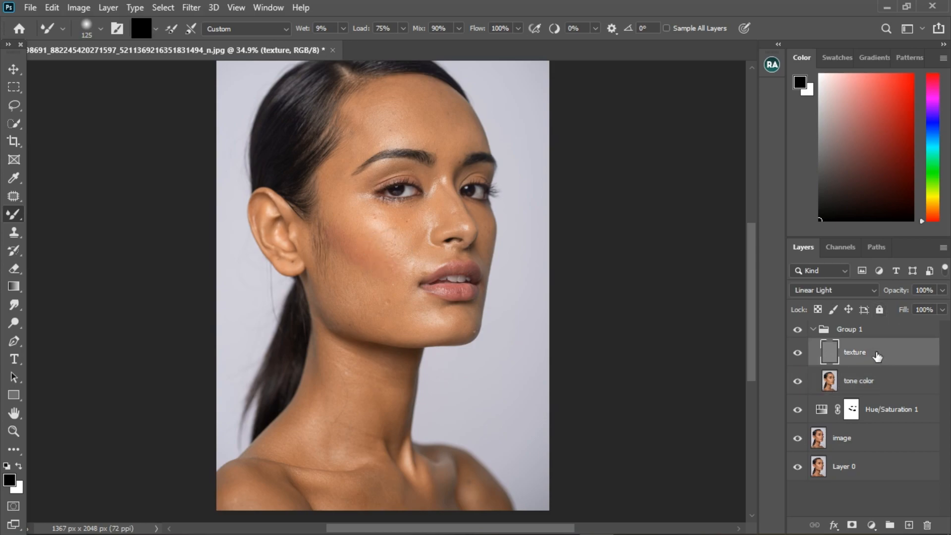
{"action": "left_click", "coordinate": [15, 232]}
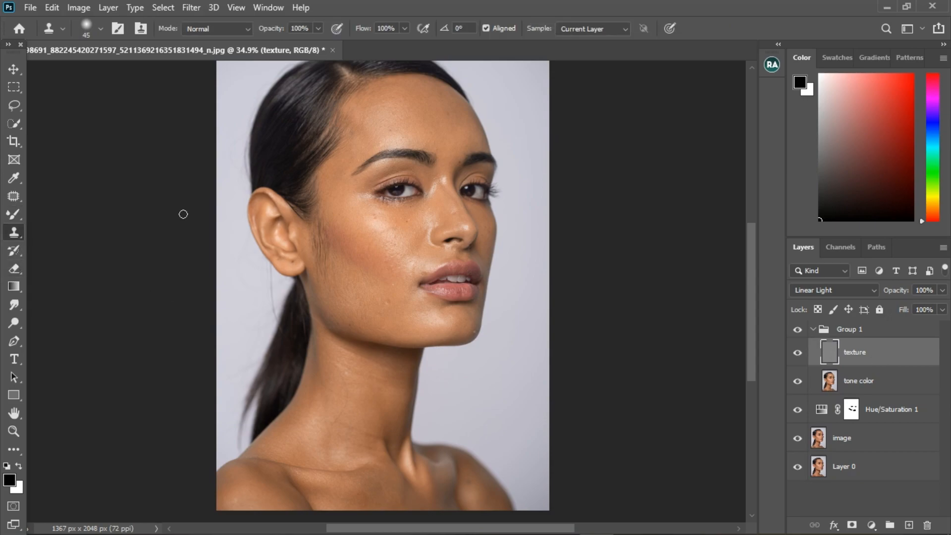
{"action": "scroll", "coordinate": [415, 97], "scroll_direction": "up", "scroll_amount": 3}
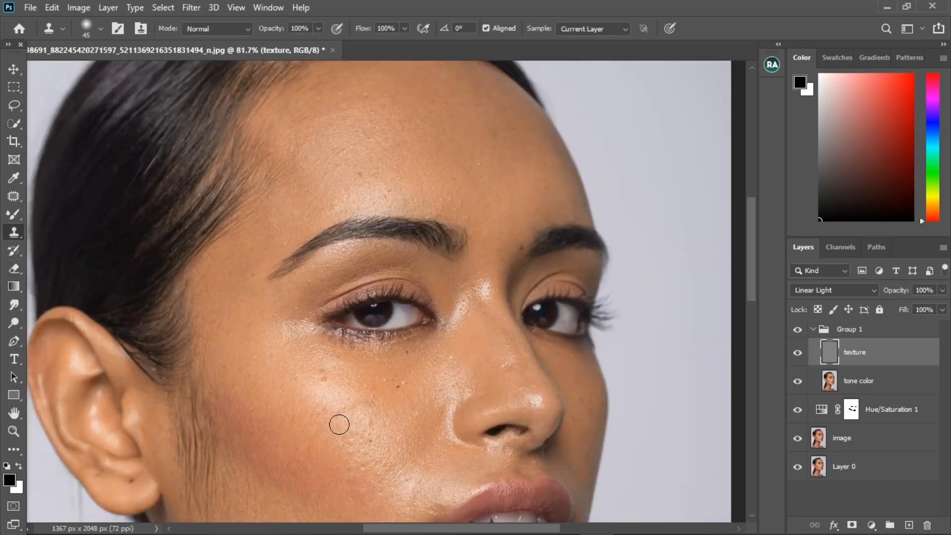
{"action": "scroll", "coordinate": [321, 399], "scroll_direction": "up", "scroll_amount": 2}
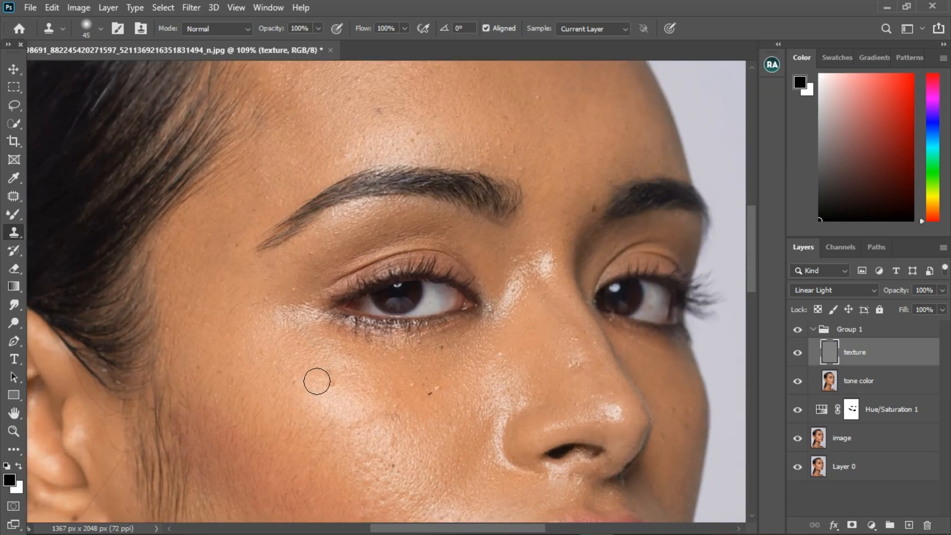
{"action": "left_click_drag", "start_coordinate": [341, 394], "coordinate": [344, 402]}
{"action": "left_click", "coordinate": [346, 385]}
{"action": "left_click", "coordinate": [431, 430], "text": "alt"}
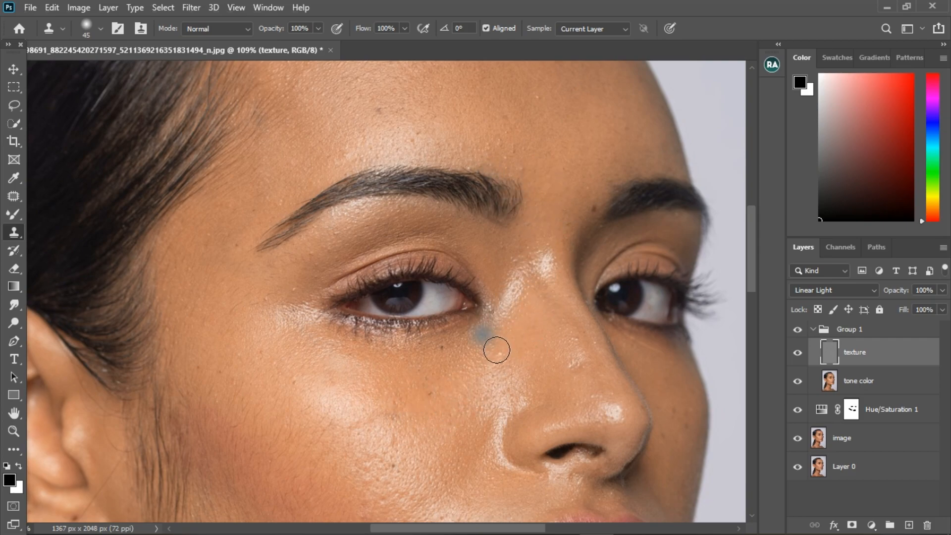
Clean the Mixer Brush and use it on the tone color layer to blend the skin tones of the cheek
{"action": "left_click", "coordinate": [873, 390]}
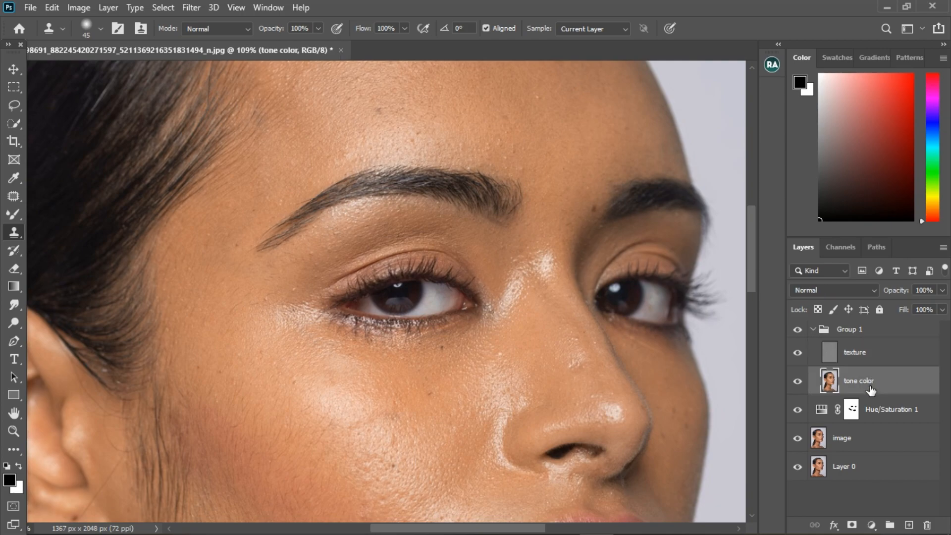
{"action": "scroll", "coordinate": [99, 233], "scroll_direction": "down", "scroll_amount": 3}
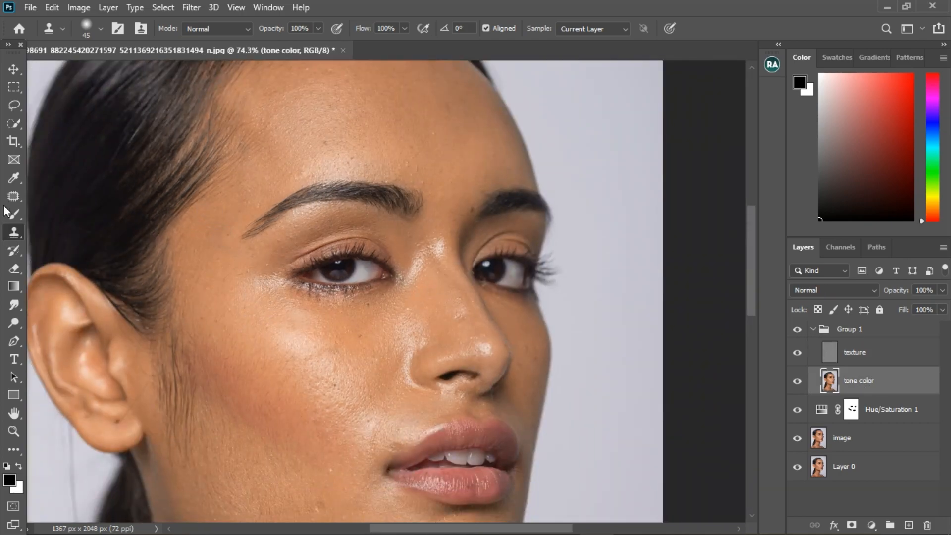
{"action": "left_click", "coordinate": [14, 214]}
{"action": "scroll", "coordinate": [257, 272], "scroll_direction": "down", "scroll_amount": 3}
{"action": "mouse_move", "coordinate": [274, 378]}
{"action": "left_mouse_down"}
{"action": "mouse_move", "coordinate": [272, 414]}
{"action": "mouse_move", "coordinate": [266, 360]}
{"action": "mouse_move", "coordinate": [258, 406]}
{"action": "mouse_move", "coordinate": [239, 378]}
{"action": "left_mouse_up"}
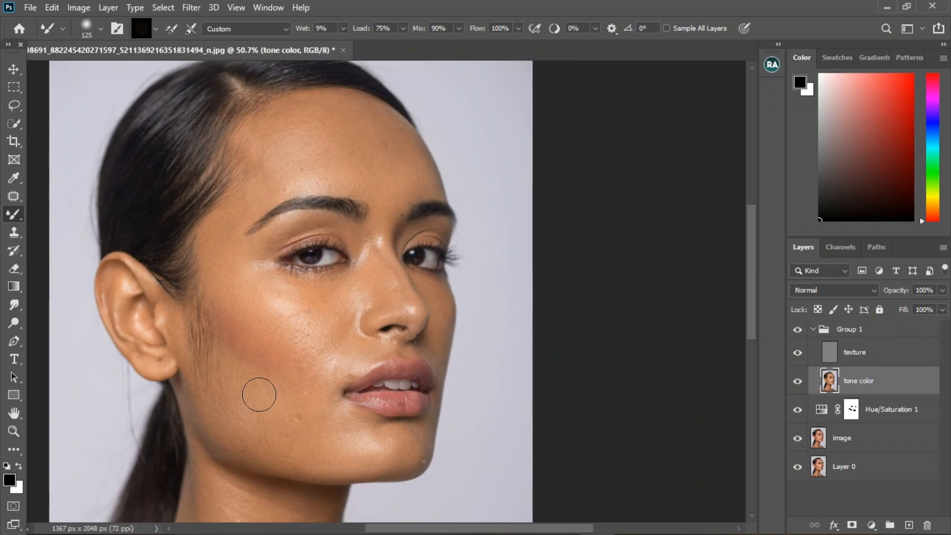
{"action": "left_click", "coordinate": [153, 30]}
{"action": "left_click", "coordinate": [158, 55]}
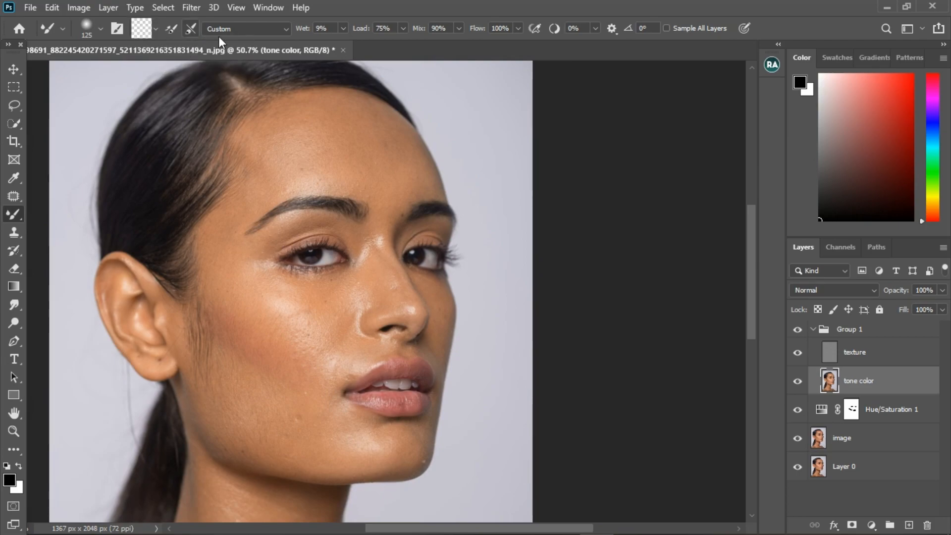
{"action": "mouse_move", "coordinate": [250, 374]}
{"action": "left_mouse_down"}
{"action": "mouse_move", "coordinate": [273, 363]}
{"action": "mouse_move", "coordinate": [290, 371]}
{"action": "mouse_move", "coordinate": [299, 399]}
{"action": "mouse_move", "coordinate": [263, 360]}
{"action": "mouse_move", "coordinate": [228, 428]}
{"action": "mouse_move", "coordinate": [230, 400]}
{"action": "mouse_move", "coordinate": [247, 433]}
{"action": "mouse_move", "coordinate": [232, 444]}
{"action": "mouse_move", "coordinate": [249, 409]}
{"action": "mouse_move", "coordinate": [269, 453]}
{"action": "mouse_move", "coordinate": [315, 449]}
{"action": "mouse_move", "coordinate": [266, 461]}
{"action": "mouse_move", "coordinate": [309, 473]}
{"action": "mouse_move", "coordinate": [305, 443]}
{"action": "mouse_move", "coordinate": [318, 427]}
{"action": "mouse_move", "coordinate": [330, 453]}
{"action": "mouse_move", "coordinate": [297, 368]}
{"action": "left_mouse_up"}
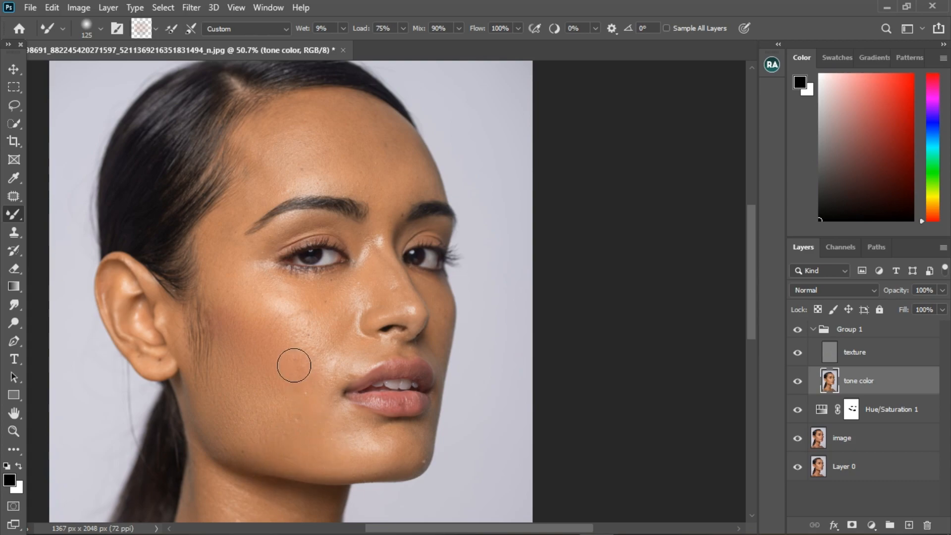
Blend the forehead tones and the skin between the eyebrows with the Mixer Brush at sizes 80 and 45
{"action": "scroll", "coordinate": [263, 178], "scroll_direction": "up", "scroll_amount": 3}
{"action": "key", "text": "bracketleft"}
{"action": "key", "text": "bracketleft"}
{"action": "key", "text": "bracketleft"}
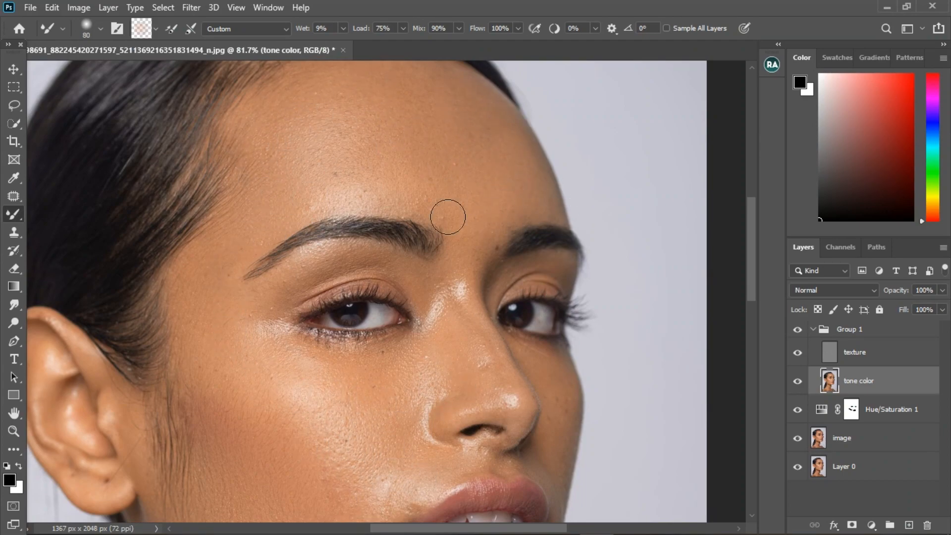
{"action": "scroll", "coordinate": [266, 184], "scroll_direction": "down", "scroll_amount": 2}
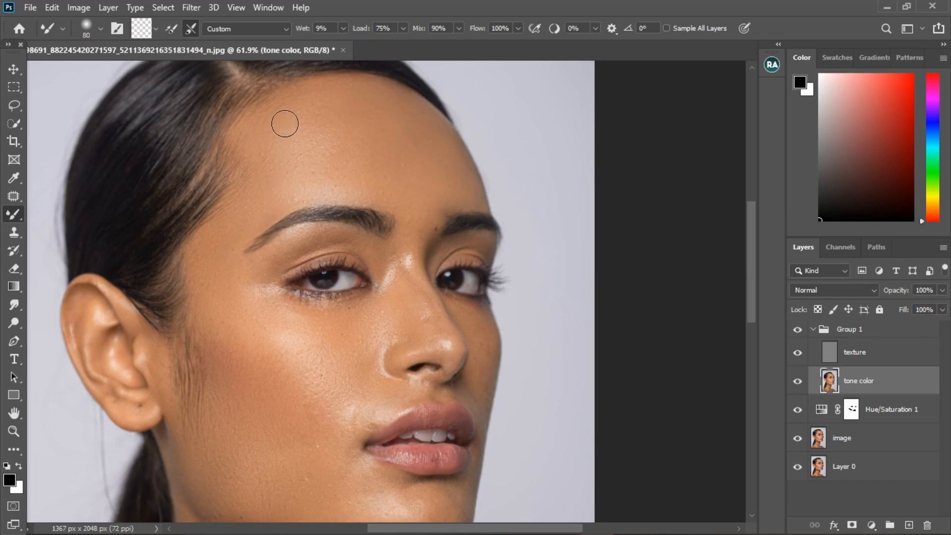
{"action": "scroll", "coordinate": [395, 310], "scroll_direction": "up", "scroll_amount": 4}
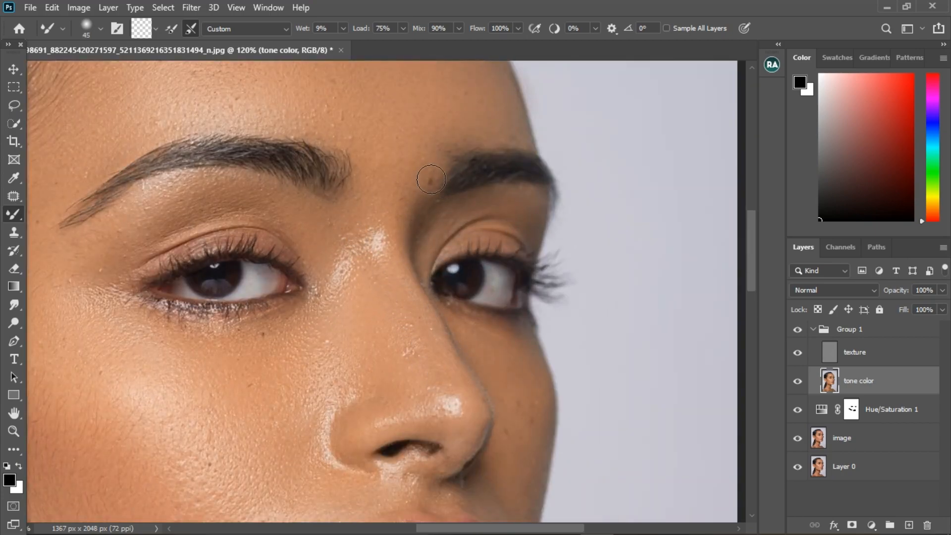
{"action": "scroll", "coordinate": [297, 493], "scroll_direction": "down", "scroll_amount": 5}
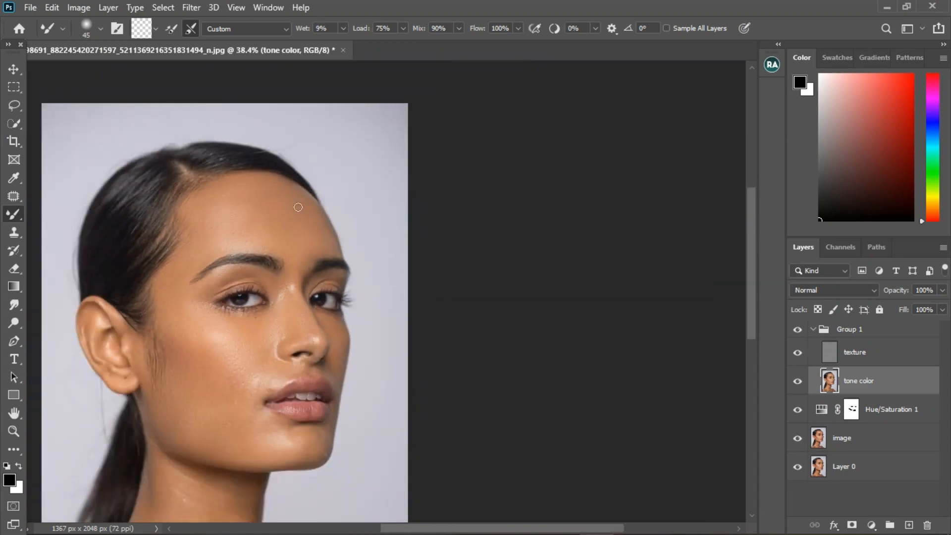
Even out the skin tones around the mouth, jaw and chin with the Mixer Brush at sizes 80 and 50
{"action": "scroll", "coordinate": [378, 309], "scroll_direction": "up", "scroll_amount": 3}
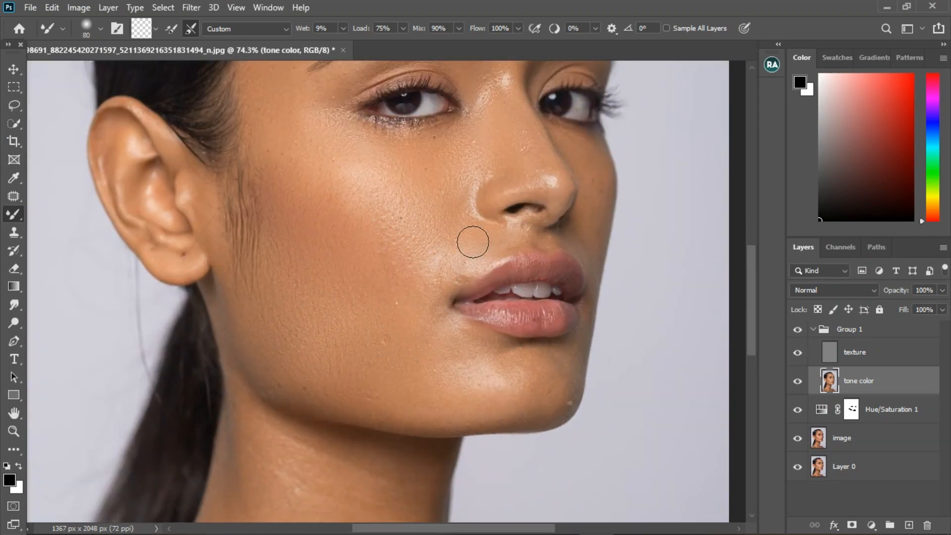
{"action": "mouse_move", "coordinate": [461, 290]}
{"action": "left_mouse_down"}
{"action": "mouse_move", "coordinate": [480, 299]}
{"action": "mouse_move", "coordinate": [467, 333]}
{"action": "left_mouse_up"}
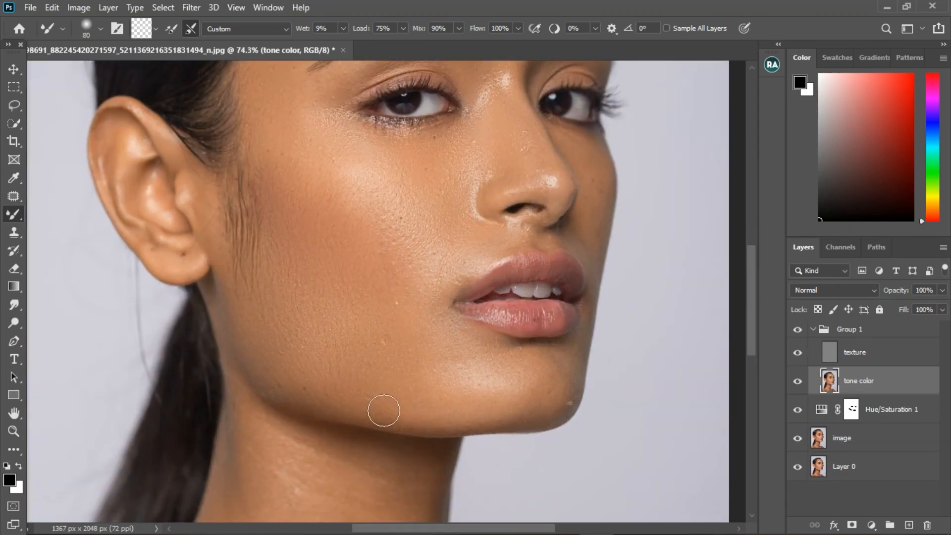
{"action": "key", "text": "bracketleft"}
{"action": "key", "text": "bracketleft"}
{"action": "key", "text": "bracketleft"}
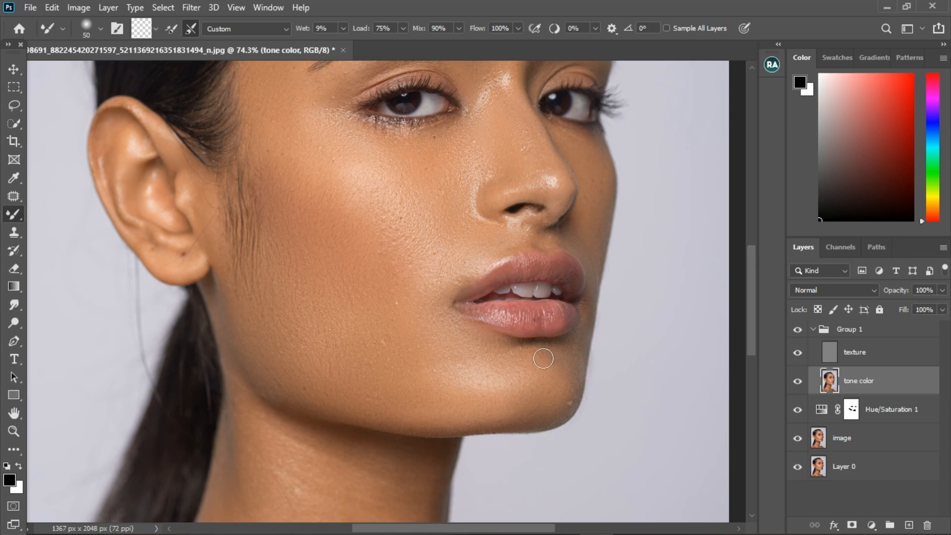
{"action": "scroll", "coordinate": [361, 298], "scroll_direction": "down", "scroll_amount": 5}
{"action": "scroll", "coordinate": [411, 228], "scroll_direction": "up", "scroll_amount": 4}
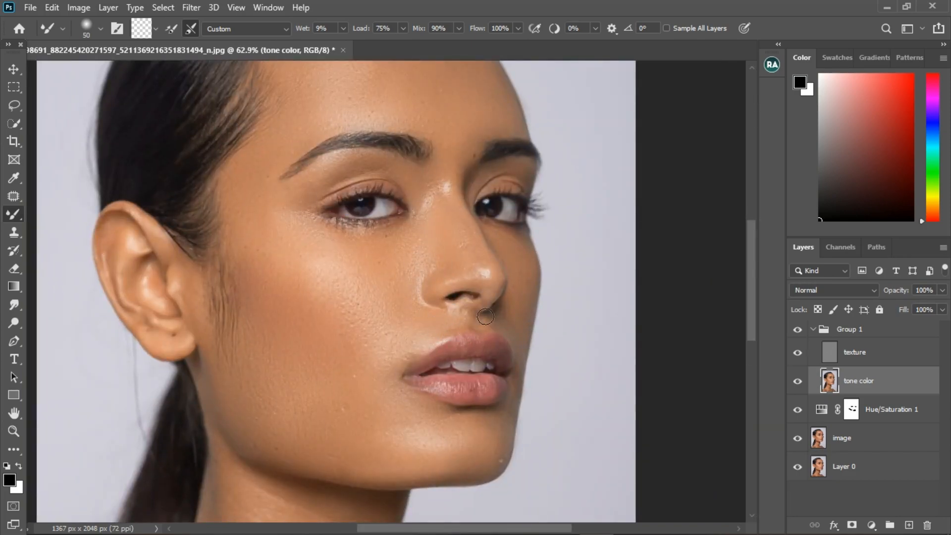
Blend the skin tones of the neck and shoulders with the Mixer Brush at size 125
{"action": "scroll", "coordinate": [403, 392], "scroll_direction": "down", "scroll_amount": 5}
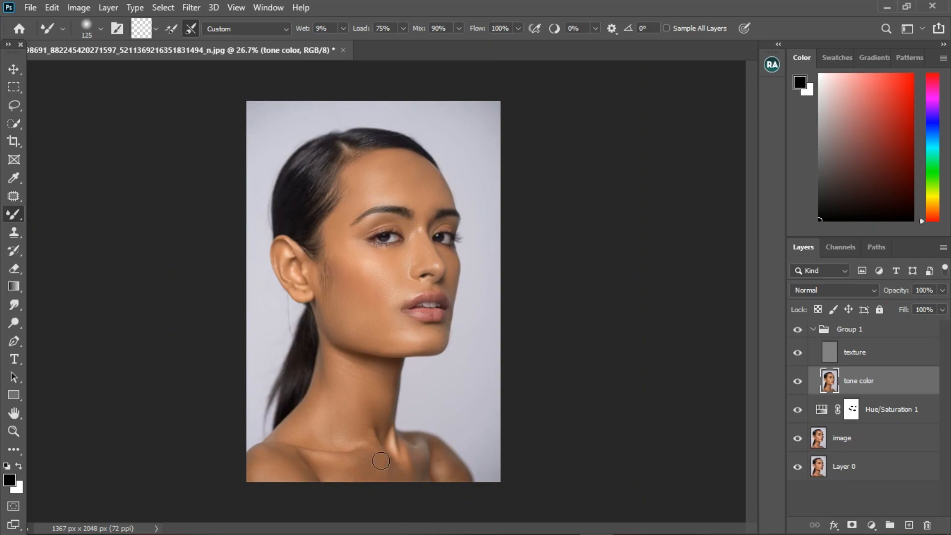
{"action": "scroll", "coordinate": [455, 469], "scroll_direction": "up", "scroll_amount": 4}
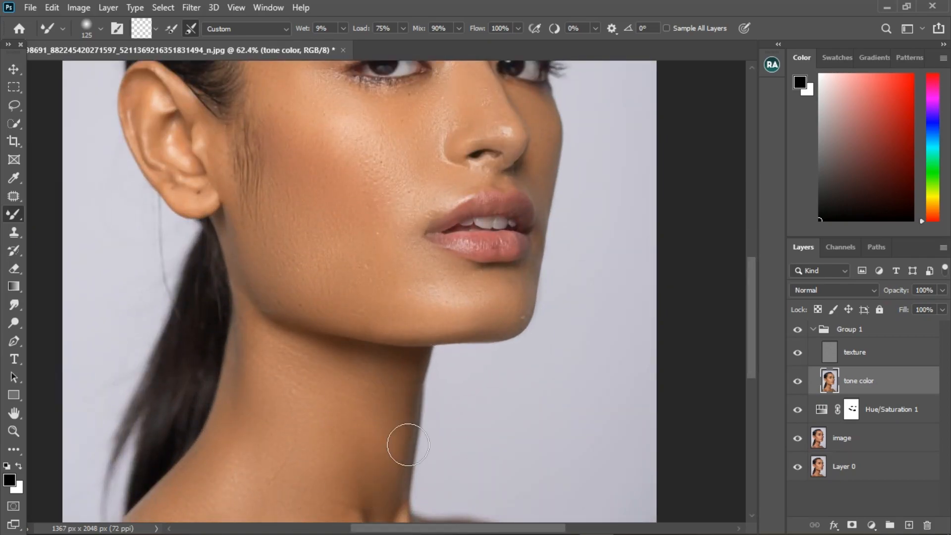
{"action": "scroll", "coordinate": [322, 476], "scroll_direction": "down", "scroll_amount": 1}
{"action": "scroll", "coordinate": [357, 476], "scroll_direction": "up", "scroll_amount": 3}
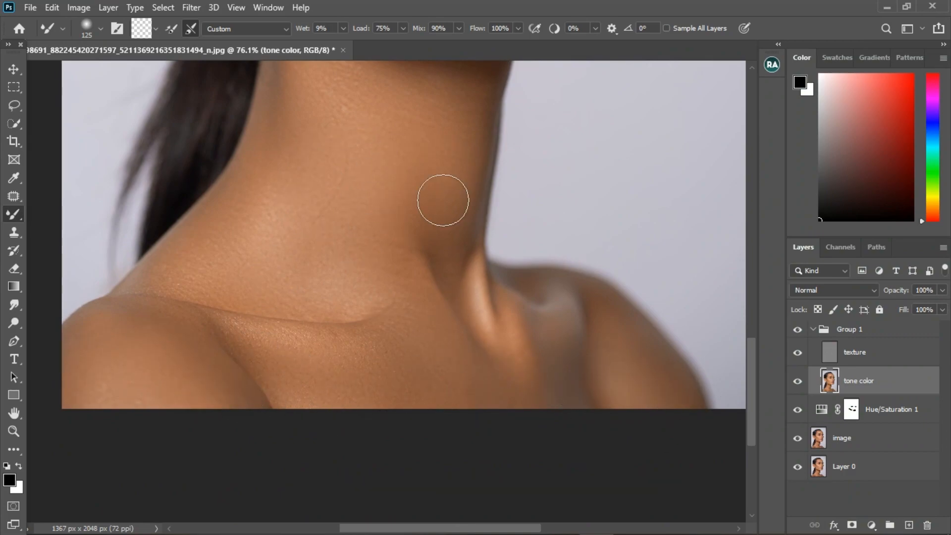
Refine the tone transitions on the cheek and forehead with the Mixer Brush reduced to size 80
{"action": "scroll", "coordinate": [467, 247], "scroll_direction": "down", "scroll_amount": 3}
{"action": "scroll", "coordinate": [336, 223], "scroll_direction": "up", "scroll_amount": 3}
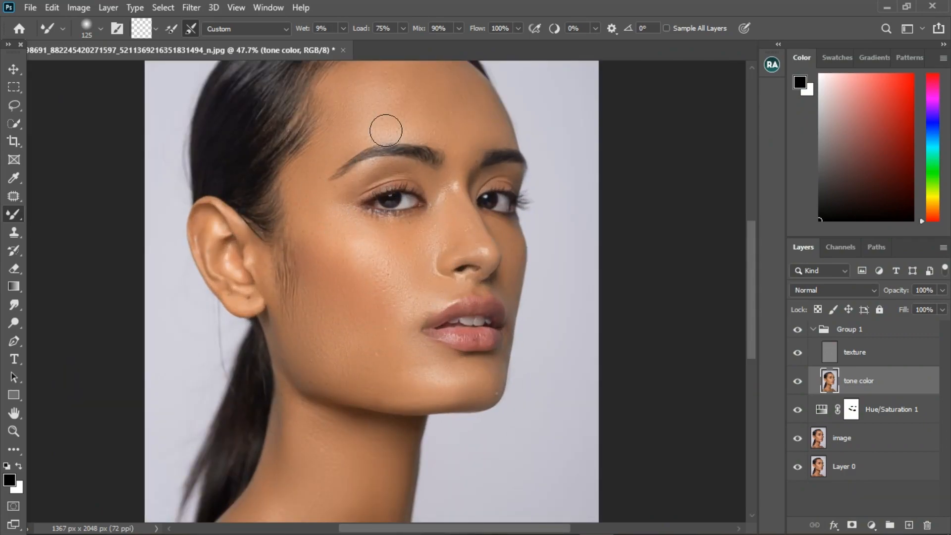
{"action": "key", "text": "bracketleft"}
{"action": "key", "text": "bracketleft"}
{"action": "key", "text": "bracketleft"}
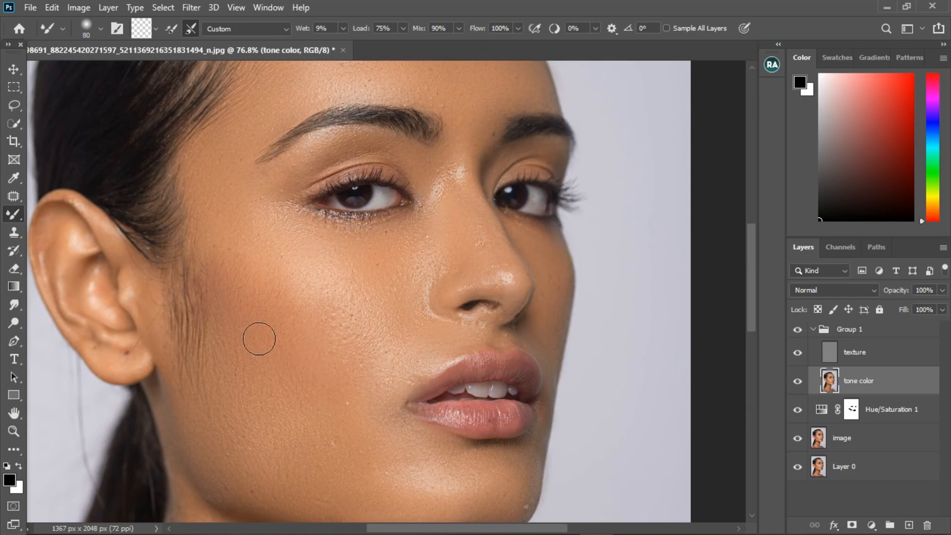
{"action": "scroll", "coordinate": [365, 251], "scroll_direction": "up", "scroll_amount": 5}
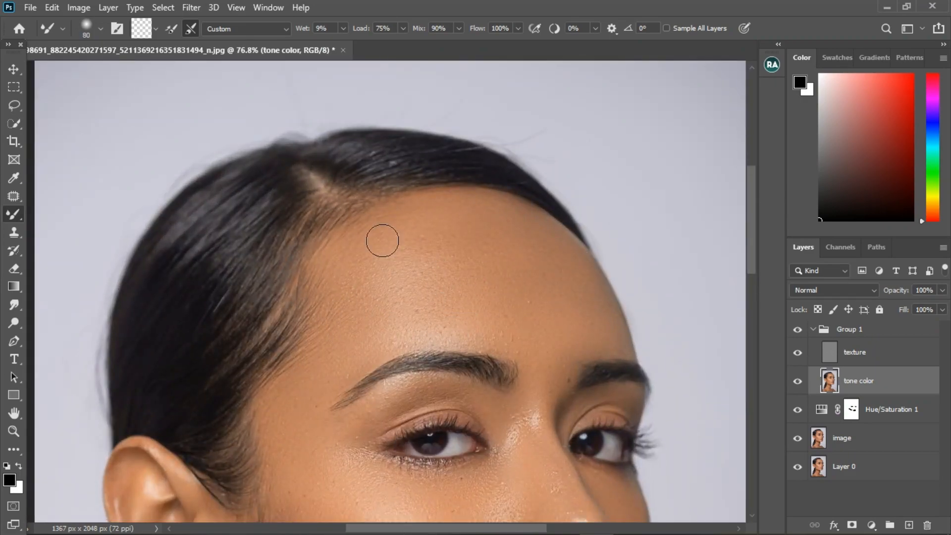
{"action": "scroll", "coordinate": [499, 186], "scroll_direction": "down", "scroll_amount": 11}
Touch up the tones around the lips and lower cheek with the Mixer Brush reduced to sizes 40 and 35
{"action": "scroll", "coordinate": [336, 350], "scroll_direction": "up", "scroll_amount": 14}
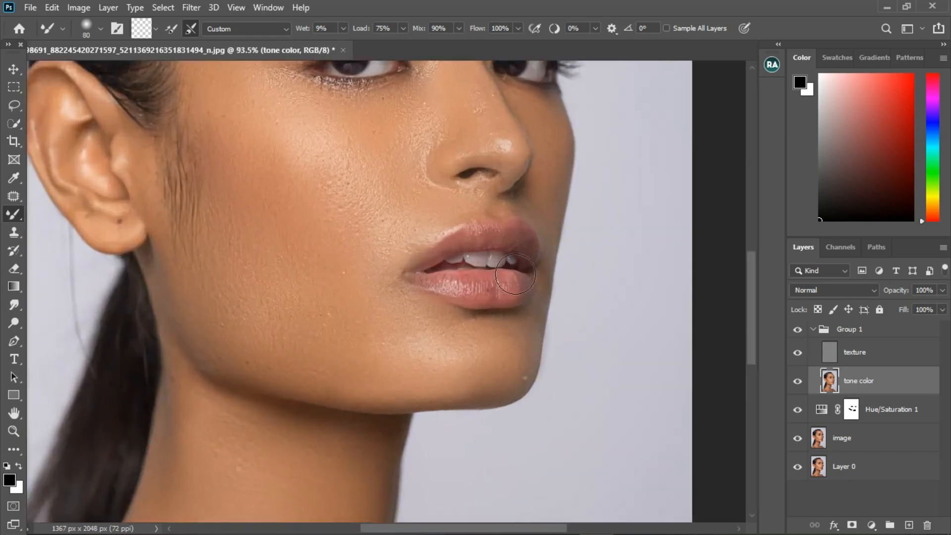
{"action": "key", "text": "bracketleft"}
{"action": "key", "text": "bracketleft"}
{"action": "key", "text": "bracketleft"}
{"action": "key", "text": "bracketleft"}
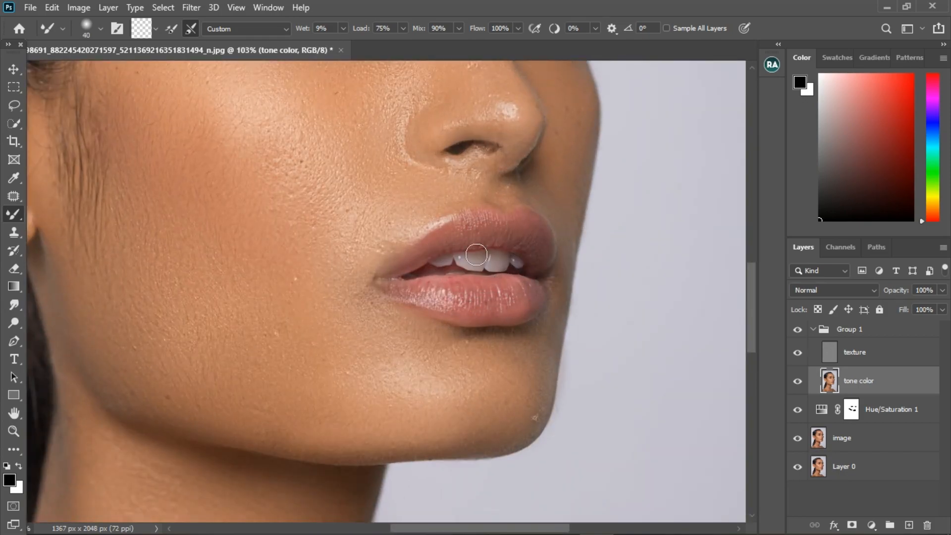
{"action": "scroll", "coordinate": [430, 217], "scroll_direction": "down", "scroll_amount": 1}
{"action": "scroll", "coordinate": [602, 427], "scroll_direction": "down", "scroll_amount": 5}
{"action": "scroll", "coordinate": [415, 327], "scroll_direction": "up", "scroll_amount": 4}
{"action": "key", "text": "bracketleft"}
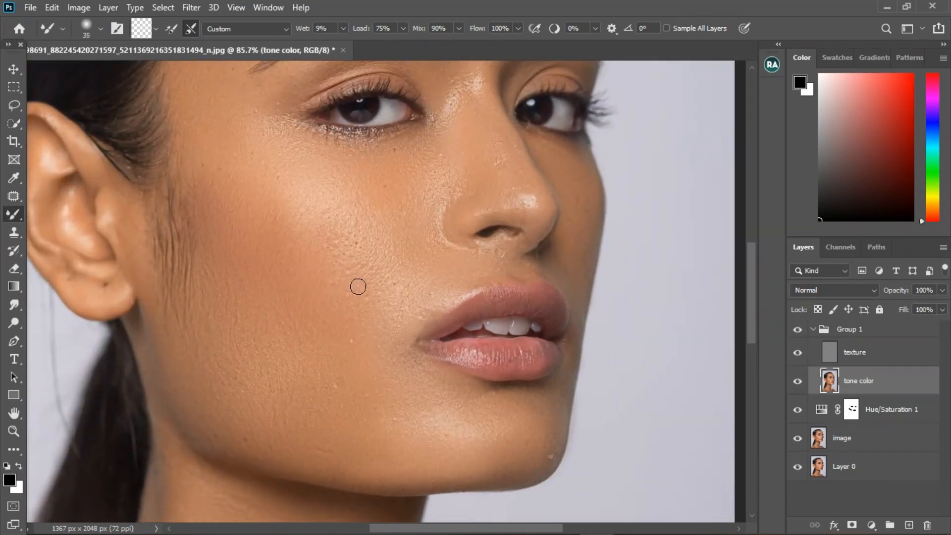
Smooth the skin texture of the neck on the texture layer with the Clone Stamp at size 45
{"action": "scroll", "coordinate": [360, 299], "scroll_direction": "down", "scroll_amount": 6}
{"action": "left_click", "coordinate": [885, 361]}
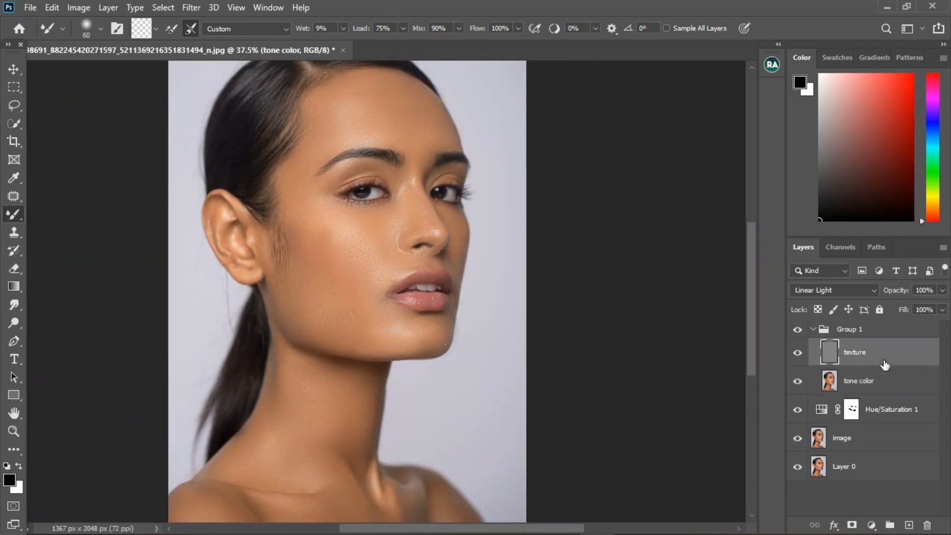
{"action": "left_click", "coordinate": [14, 233]}
{"action": "scroll", "coordinate": [304, 180], "scroll_direction": "up", "scroll_amount": 2}
{"action": "scroll", "coordinate": [443, 471], "scroll_direction": "up", "scroll_amount": 4}
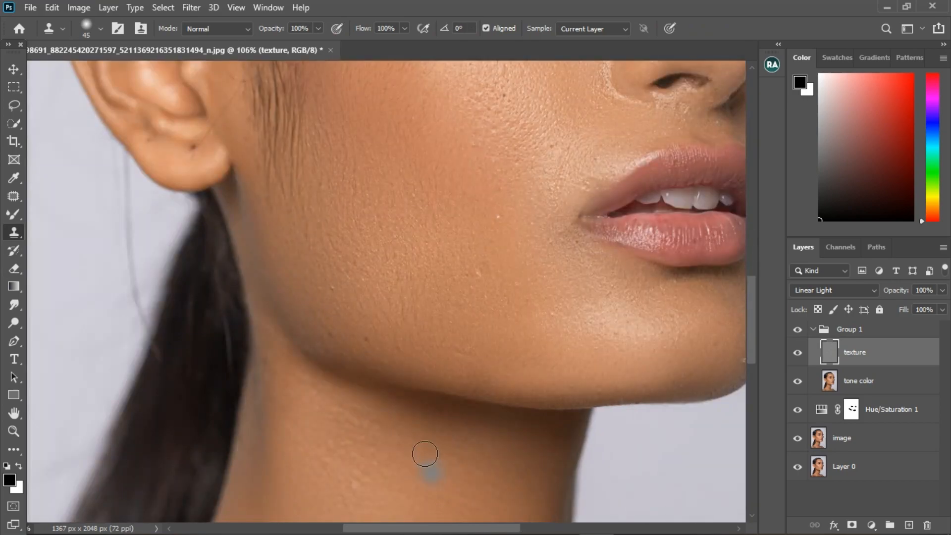
{"action": "left_click_drag", "start_coordinate": [433, 464], "coordinate": [414, 198]}
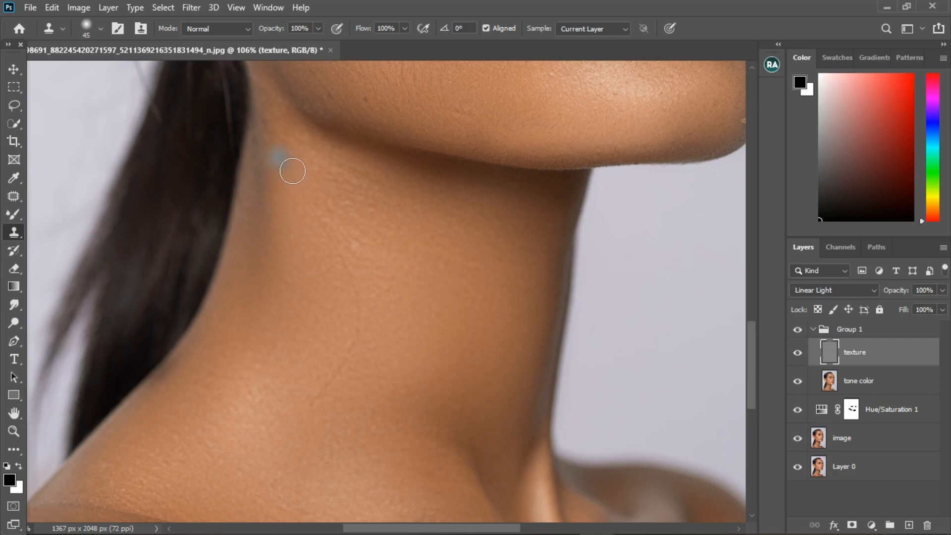
{"action": "mouse_move", "coordinate": [293, 171]}
{"action": "left_mouse_down"}
{"action": "mouse_move", "coordinate": [335, 245]}
{"action": "mouse_move", "coordinate": [368, 342]}
{"action": "mouse_move", "coordinate": [319, 422]}
{"action": "left_mouse_up"}
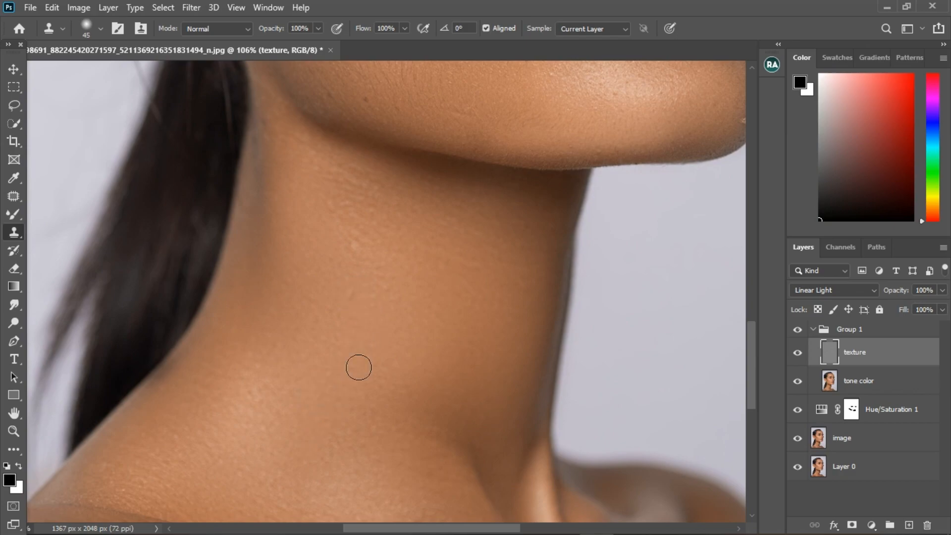
Turn off aligned sampling and clone out the blemishes on the lower cheek, chin and jaw
{"action": "scroll", "coordinate": [359, 368], "scroll_direction": "down", "scroll_amount": 5}
{"action": "scroll", "coordinate": [376, 197], "scroll_direction": "up", "scroll_amount": 2}
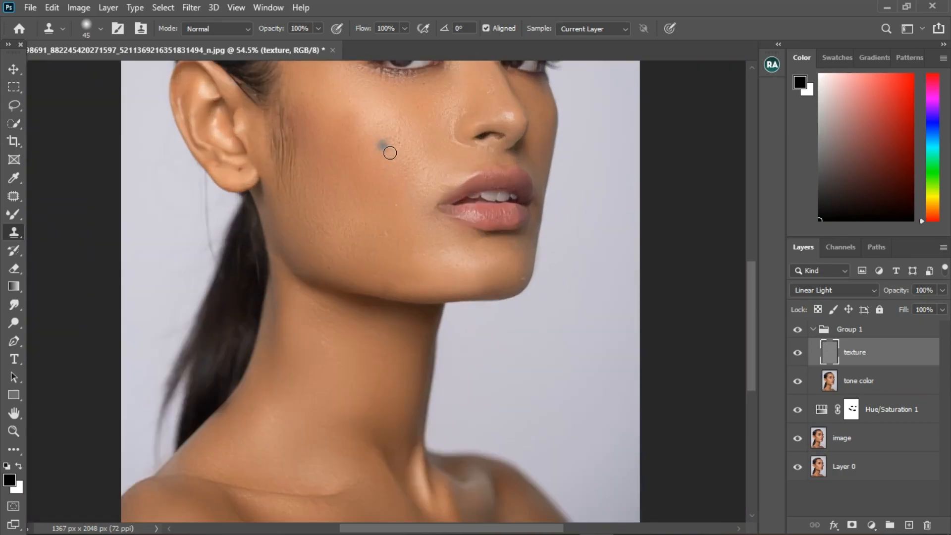
{"action": "scroll", "coordinate": [395, 270], "scroll_direction": "up", "scroll_amount": 3}
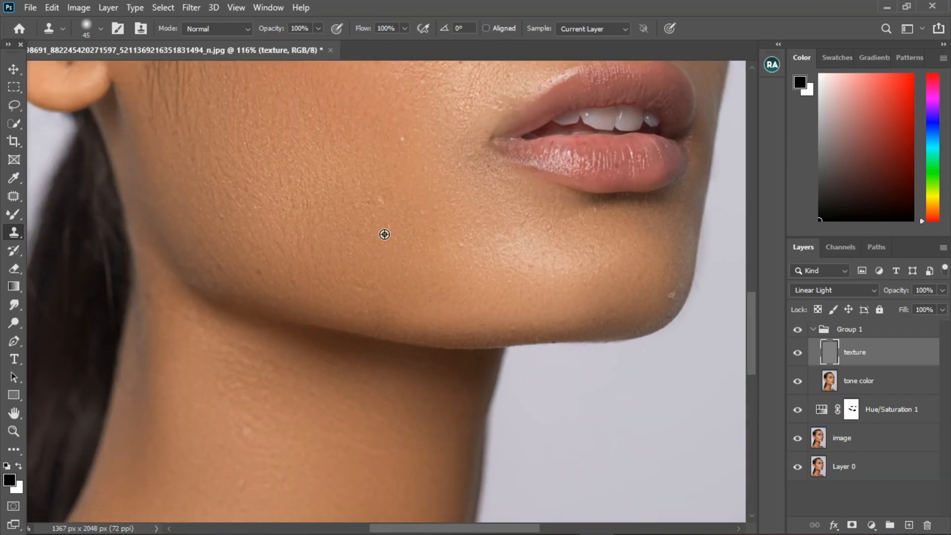
{"action": "left_click", "coordinate": [382, 201]}
{"action": "left_click", "coordinate": [673, 296]}
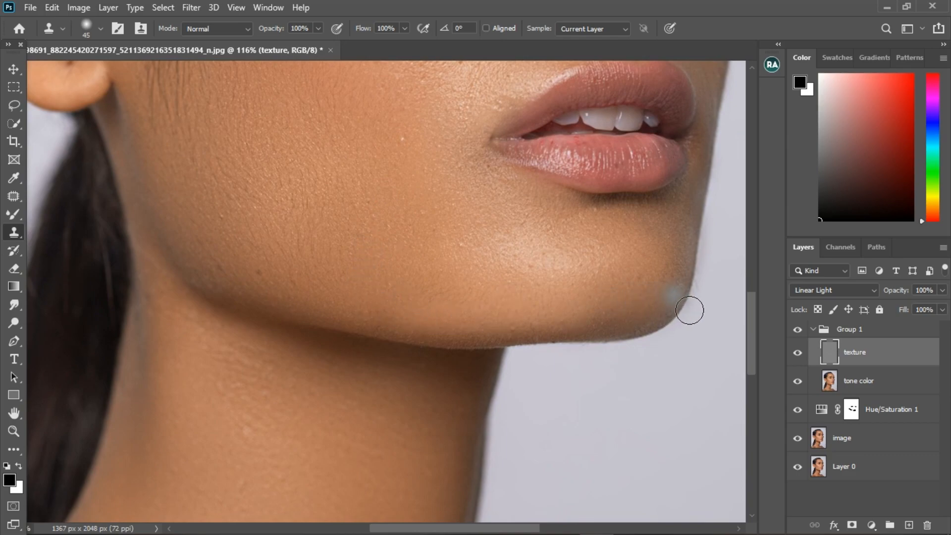
{"action": "left_click", "coordinate": [289, 285]}
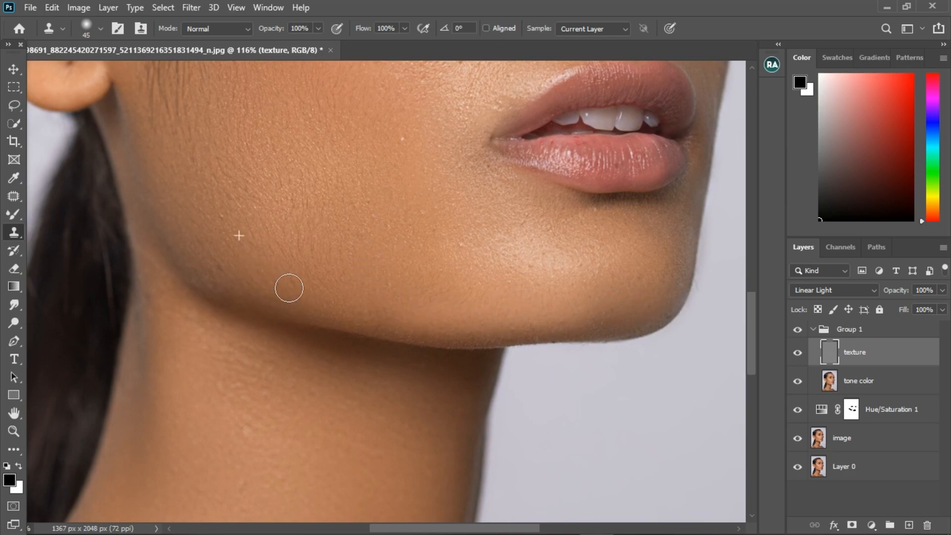
Clone clean skin texture over the upper cheek and the forehead above the inner eyebrow
{"action": "scroll", "coordinate": [426, 178], "scroll_direction": "down", "scroll_amount": 3}
{"action": "scroll", "coordinate": [435, 192], "scroll_direction": "up", "scroll_amount": 3}
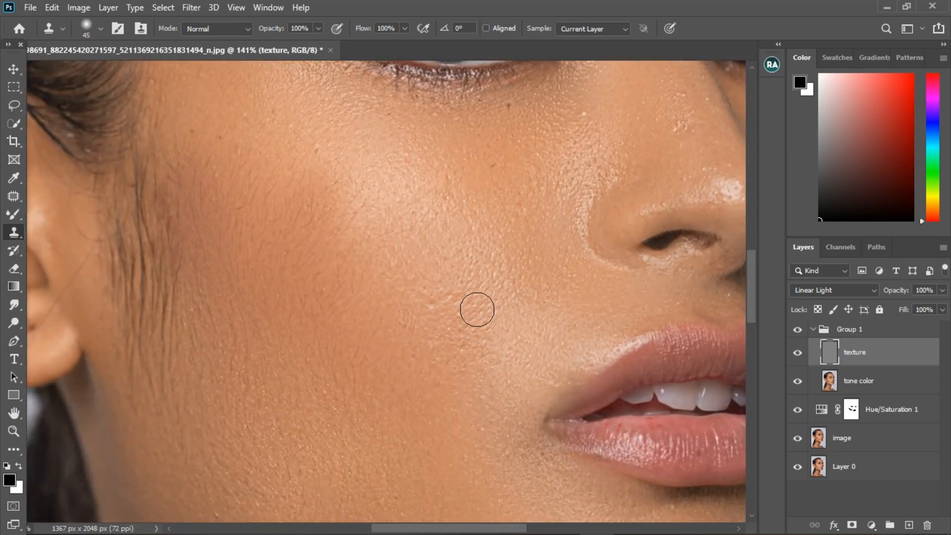
{"action": "scroll", "coordinate": [509, 181], "scroll_direction": "down", "scroll_amount": 3}
{"action": "scroll", "coordinate": [391, 159], "scroll_direction": "up", "scroll_amount": 3}
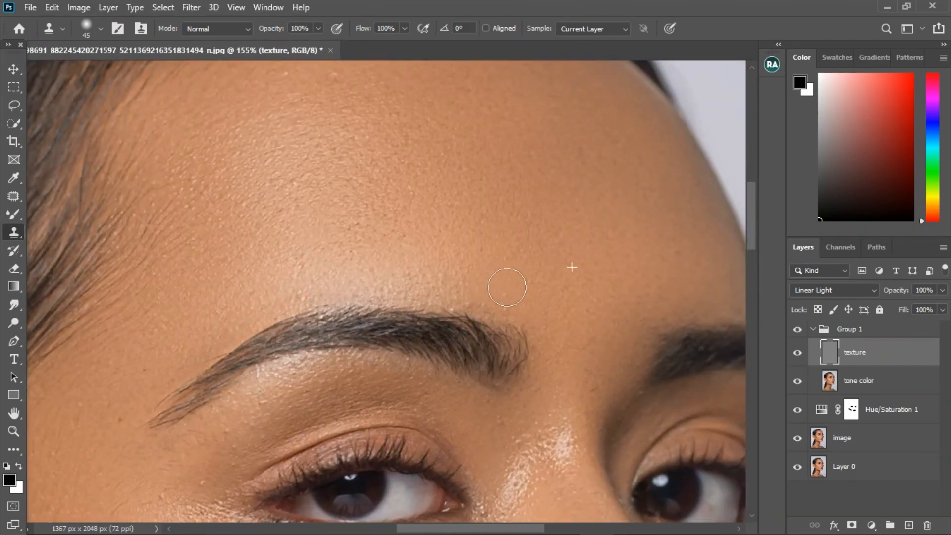
Clone out the small bumps on the upper forehead along the hairline
{"action": "scroll", "coordinate": [242, 269], "scroll_direction": "down", "scroll_amount": 2}
{"action": "scroll", "coordinate": [242, 268], "scroll_direction": "down", "scroll_amount": 2}
{"action": "scroll", "coordinate": [164, 129], "scroll_direction": "up", "scroll_amount": 4}
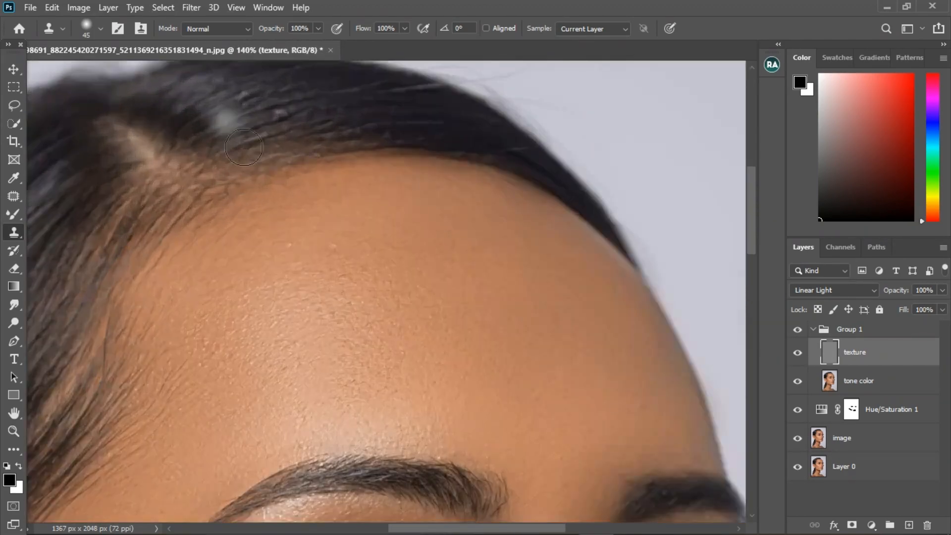
{"action": "left_click", "coordinate": [296, 257]}
{"action": "left_click", "coordinate": [276, 233]}
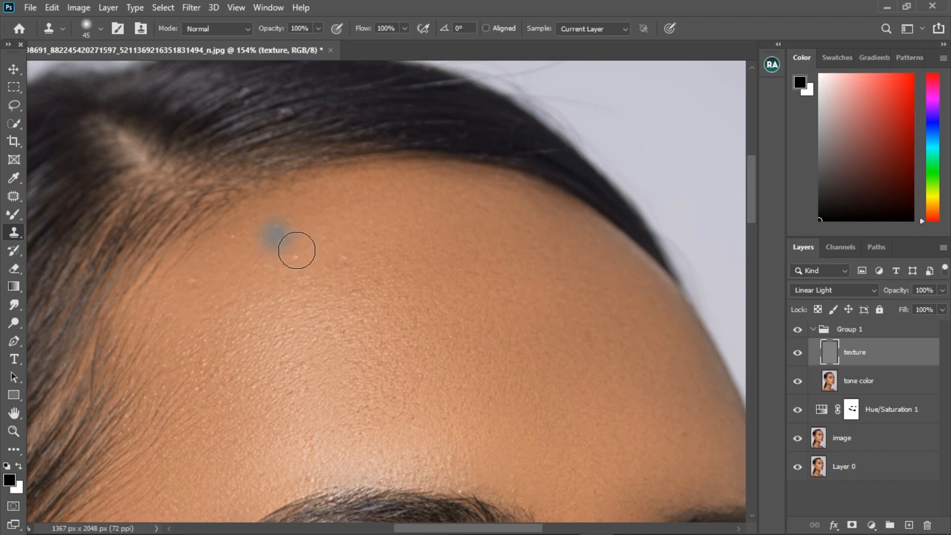
{"action": "left_click", "coordinate": [228, 246]}
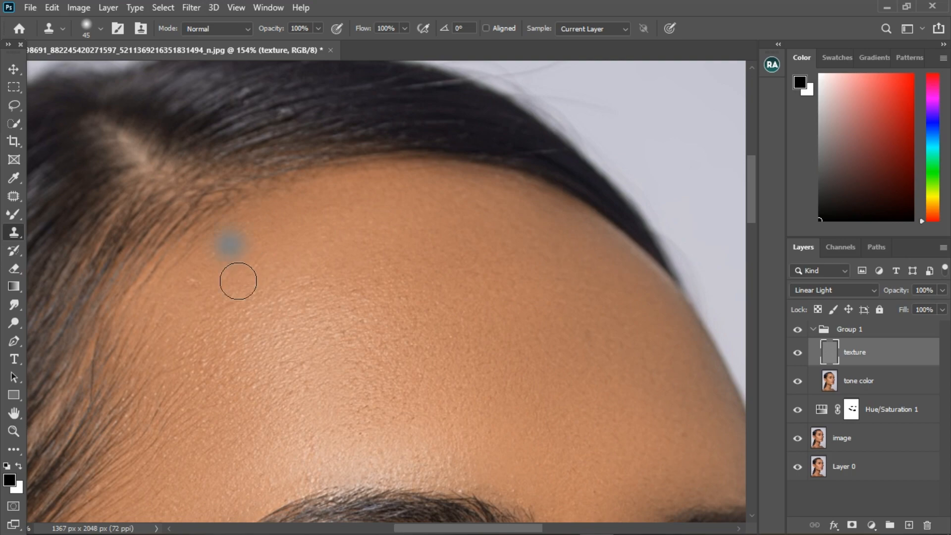
{"action": "left_click", "coordinate": [344, 240]}
Clone away the stray hair against the background between the earlobe and the ponytail
{"action": "scroll", "coordinate": [369, 237], "scroll_direction": "down", "scroll_amount": 2}
{"action": "scroll", "coordinate": [369, 237], "scroll_direction": "down", "scroll_amount": 3}
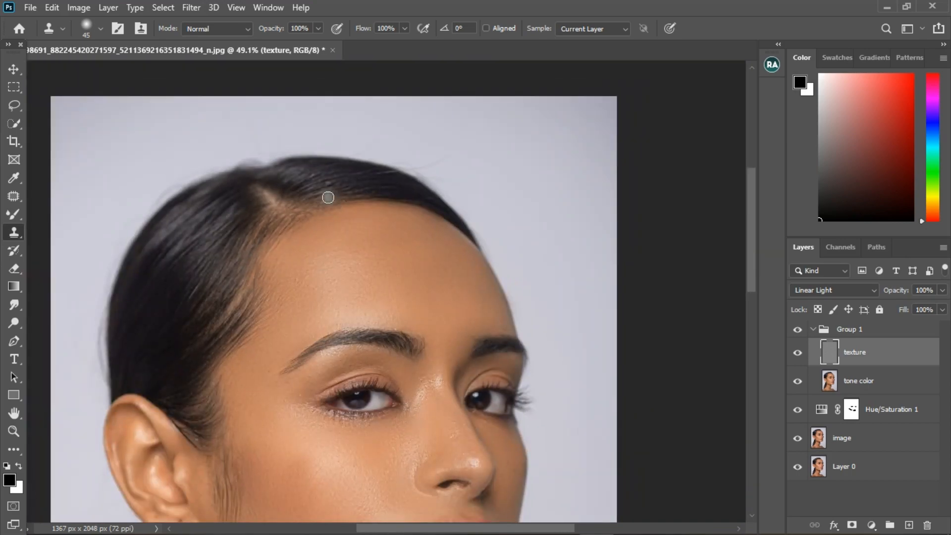
{"action": "scroll", "coordinate": [304, 317], "scroll_direction": "up", "scroll_amount": 3}
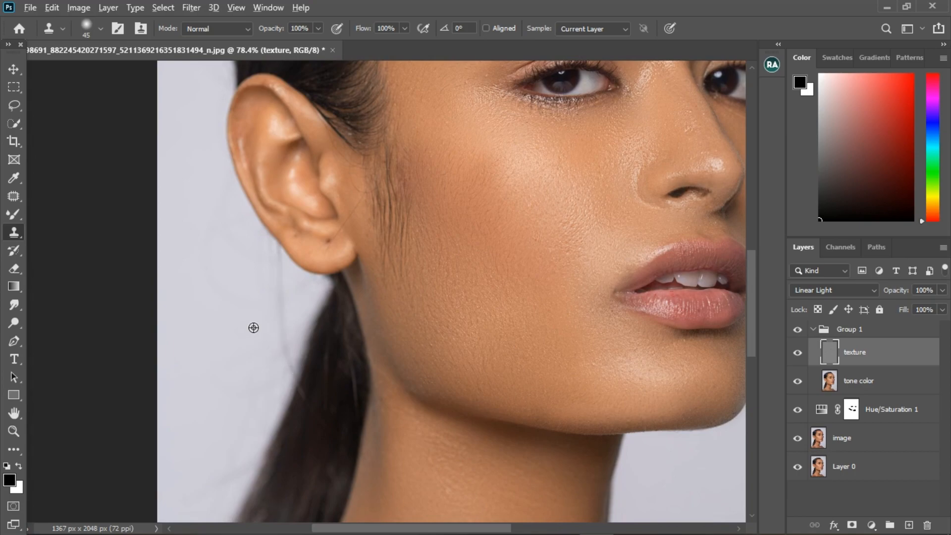
{"action": "left_click", "coordinate": [285, 258]}
{"action": "left_click", "coordinate": [278, 272]}
{"action": "left_click", "coordinate": [288, 326]}
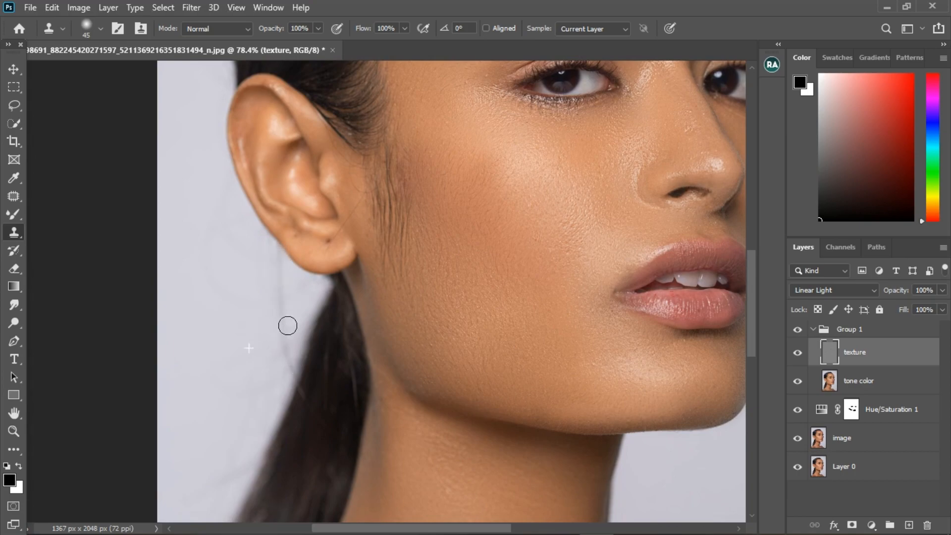
{"action": "left_click", "coordinate": [293, 359]}
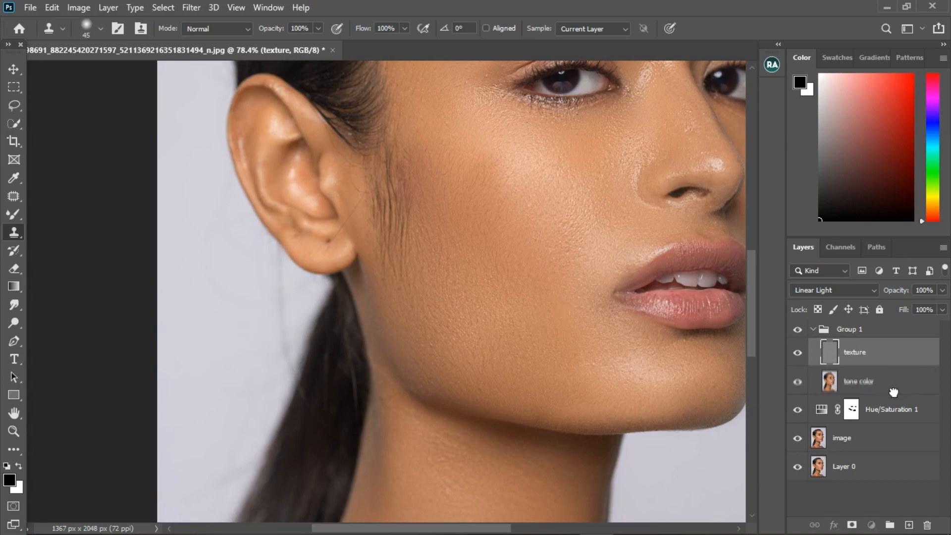
Blend the remaining stray-hair shadow beside the ponytail on the tone color layer with the Mixer Brush at size 60
{"action": "left_click", "coordinate": [887, 376]}
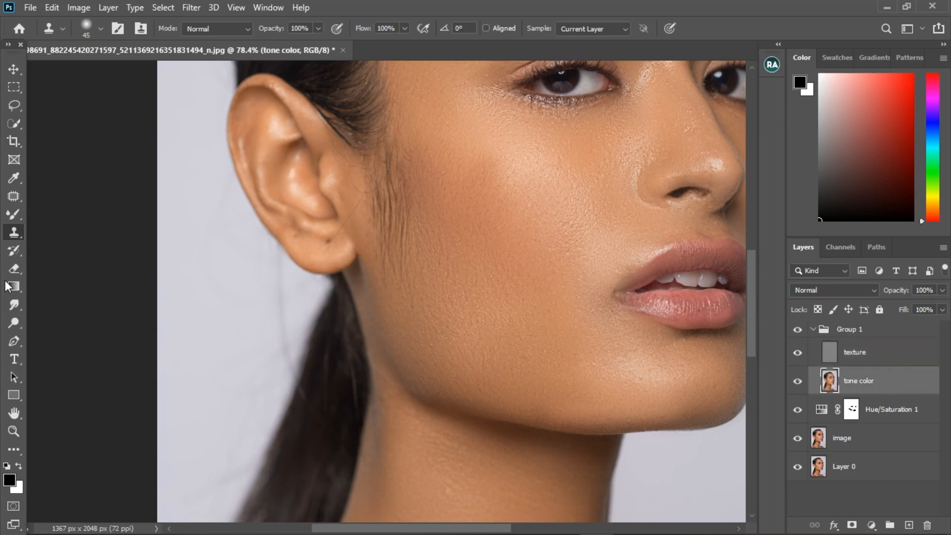
{"action": "left_click", "coordinate": [13, 214]}
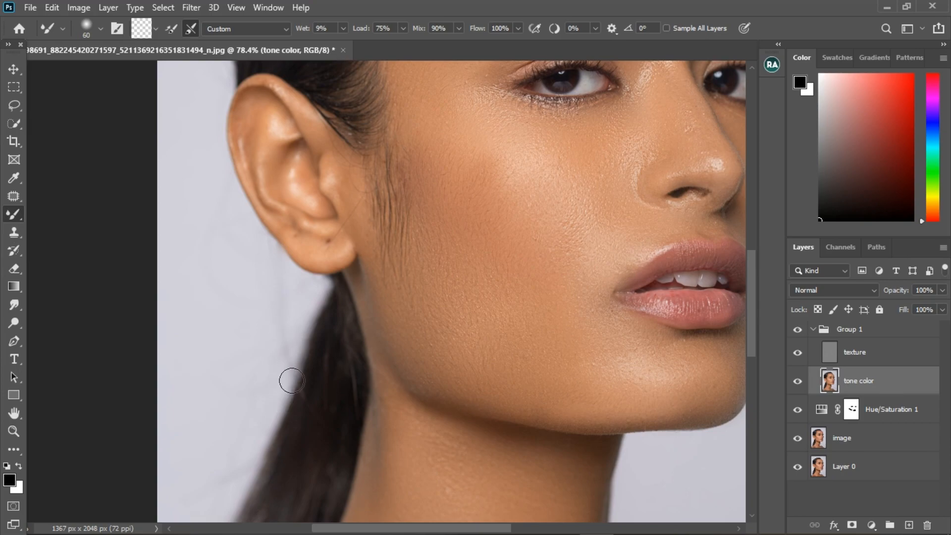
{"action": "left_click_drag", "start_coordinate": [299, 366], "coordinate": [299, 361]}
Remove the fine stray hairs in front of the ear on the texture layer with a smaller Clone Stamp
{"action": "scroll", "coordinate": [372, 198], "scroll_direction": "up", "scroll_amount": 3}
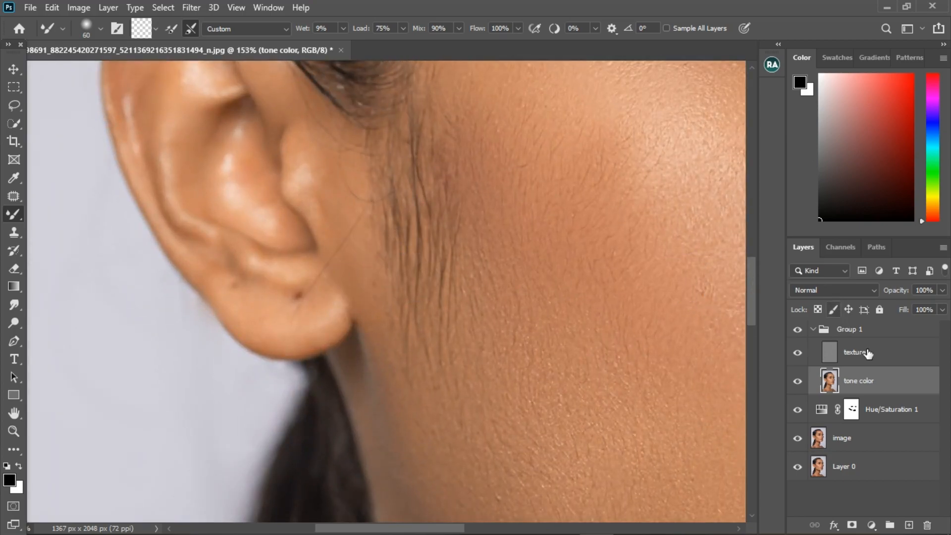
{"action": "key", "text": "alt+bracketright"}
{"action": "left_click", "coordinate": [15, 232]}
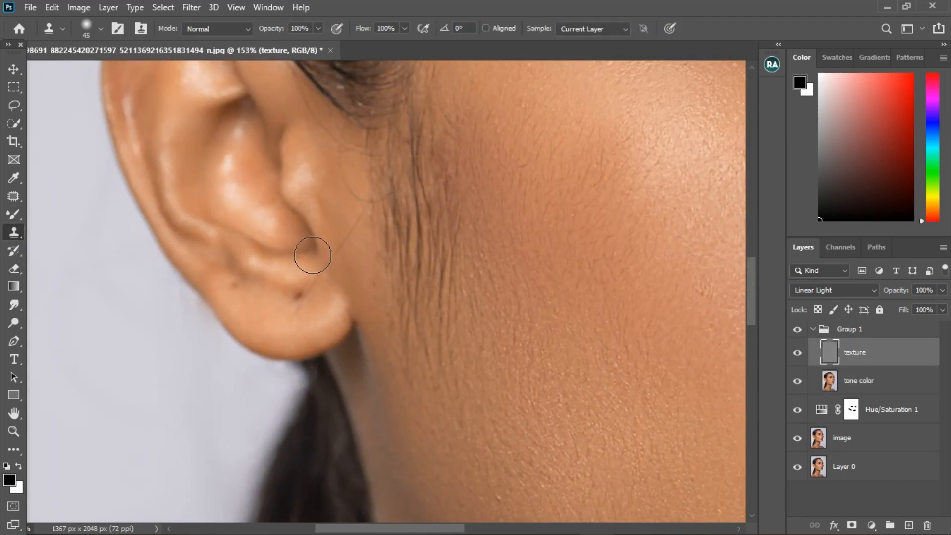
{"action": "key", "text": "bracketleft"}
{"action": "key", "text": "bracketleft"}
{"action": "key", "text": "bracketleft"}
{"action": "key", "text": "bracketleft"}
{"action": "key", "text": "bracketleft"}
{"action": "key", "text": "bracketleft"}
{"action": "key", "text": "bracketleft"}
{"action": "left_click_drag", "start_coordinate": [356, 234], "coordinate": [366, 219]}
Blend the skin tone in front of the ear on the tone color layer with the Mixer Brush at size 30
{"action": "left_click", "coordinate": [873, 385]}
{"action": "key", "text": "b"}
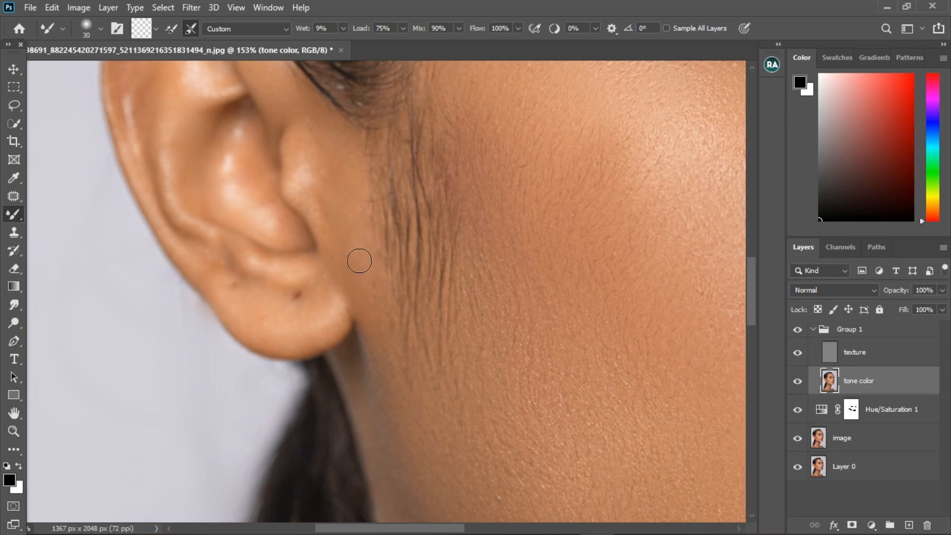
{"action": "key", "text": "bracketleft"}
Clone smoother texture over the cheek beside the sideburn on the texture layer with the Clone Stamp at size 70
{"action": "scroll", "coordinate": [317, 106], "scroll_direction": "down", "scroll_amount": 3}
{"action": "scroll", "coordinate": [446, 235], "scroll_direction": "up", "scroll_amount": 2}
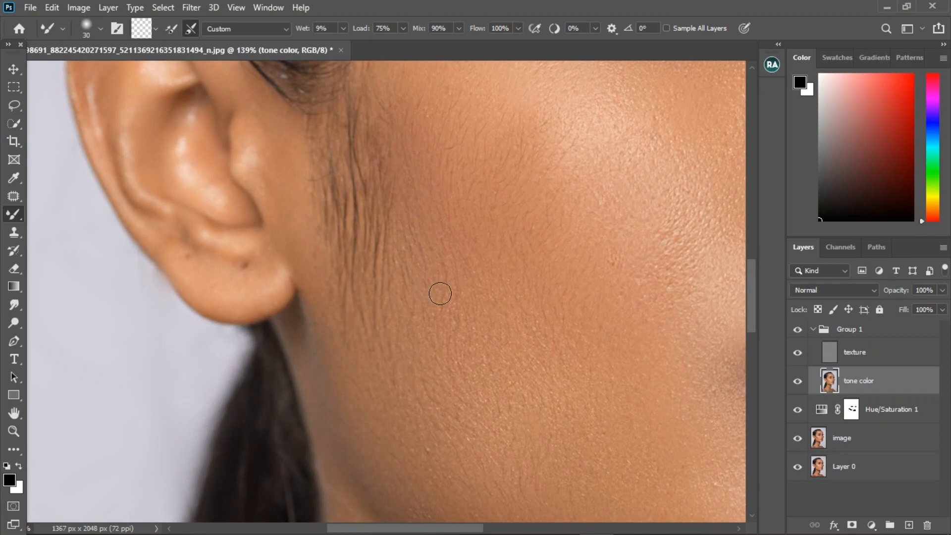
{"action": "key", "text": "alt+bracketright"}
{"action": "key", "text": "s"}
{"action": "left_click", "coordinate": [430, 143]}
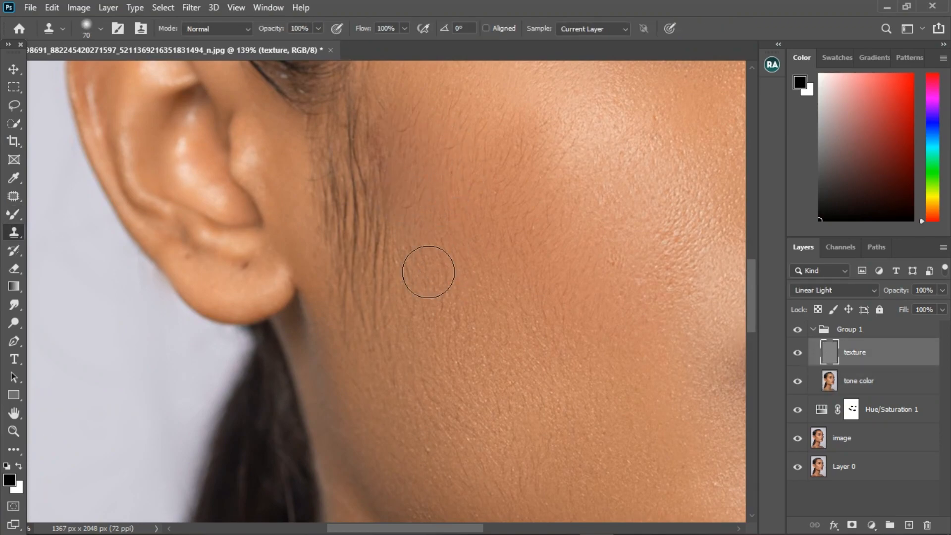
Even out the cheek tones beside the sideburn on the tone color layer with the Mixer Brush enlarged to size 80
{"action": "scroll", "coordinate": [453, 251], "scroll_direction": "down", "scroll_amount": 5}
{"action": "key", "text": "alt+bracketleft"}
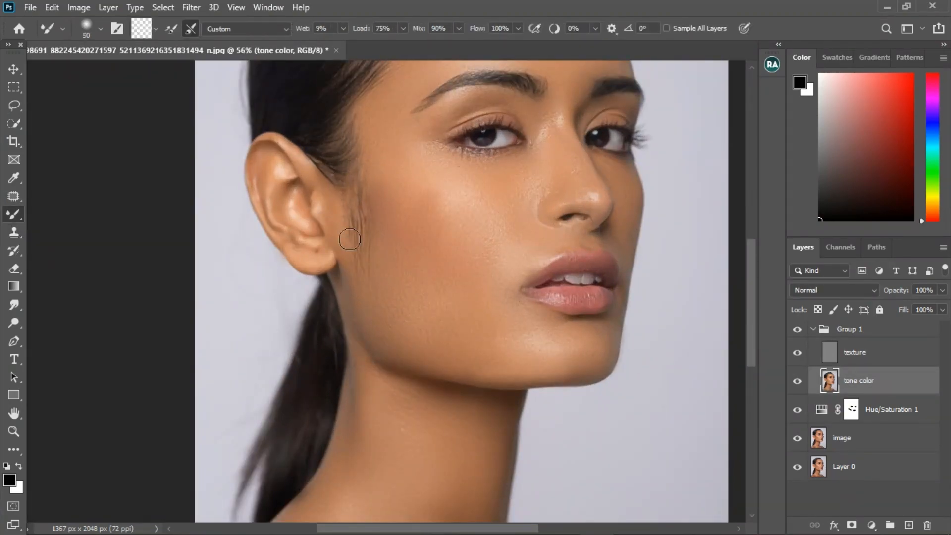
{"action": "key", "text": "b"}
{"action": "scroll", "coordinate": [379, 245], "scroll_direction": "up", "scroll_amount": 3}
{"action": "key", "text": "bracketright"}
{"action": "key", "text": "bracketright"}
{"action": "key", "text": "bracketright"}
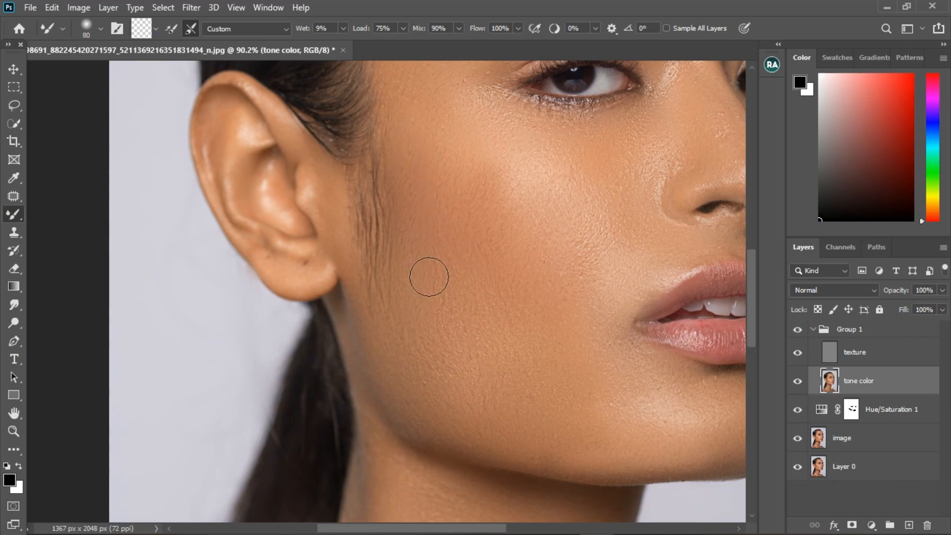
Clean the skin texture around the outer eye corner on the texture layer with the Clone Stamp at size 30
{"action": "scroll", "coordinate": [548, 289], "scroll_direction": "down", "scroll_amount": 3}
{"action": "key", "text": "alt+bracketright"}
{"action": "scroll", "coordinate": [493, 308], "scroll_direction": "up", "scroll_amount": 3}
{"action": "left_click", "coordinate": [14, 232]}
{"action": "scroll", "coordinate": [533, 273], "scroll_direction": "up", "scroll_amount": 2}
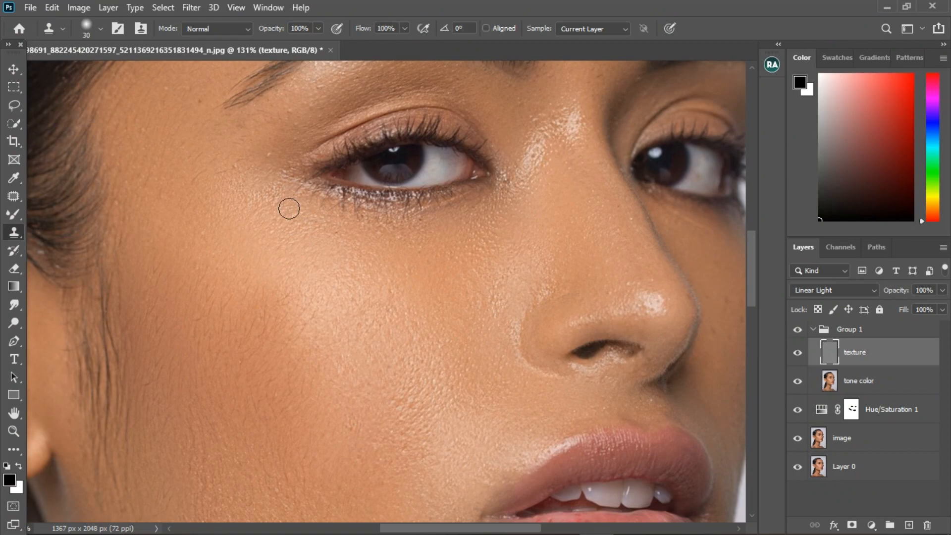
Clone out the red spots along the upper edge of the lower lip with the stamp reduced to size 10
{"action": "scroll", "coordinate": [520, 214], "scroll_direction": "down", "scroll_amount": 5}
{"action": "scroll", "coordinate": [429, 314], "scroll_direction": "up", "scroll_amount": 7}
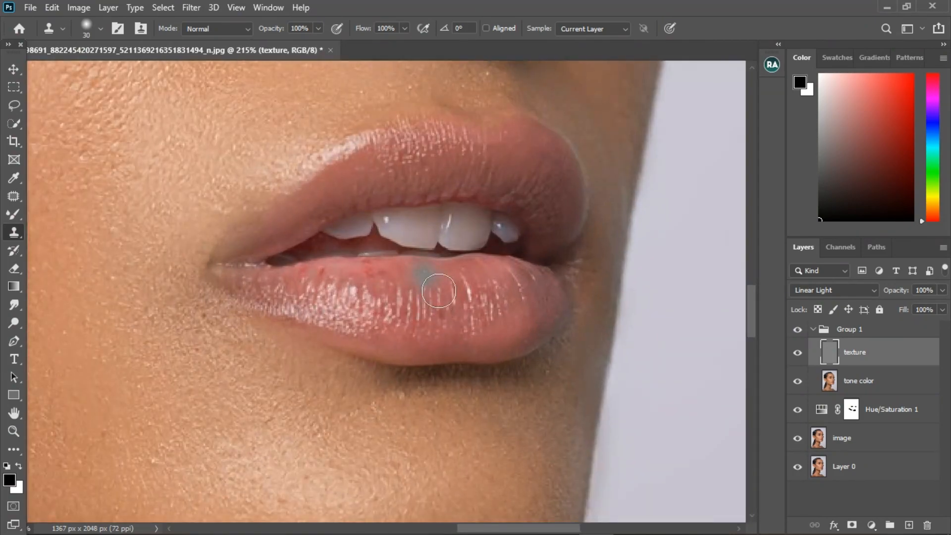
{"action": "key", "text": "bracketleft"}
{"action": "key", "text": "bracketleft"}
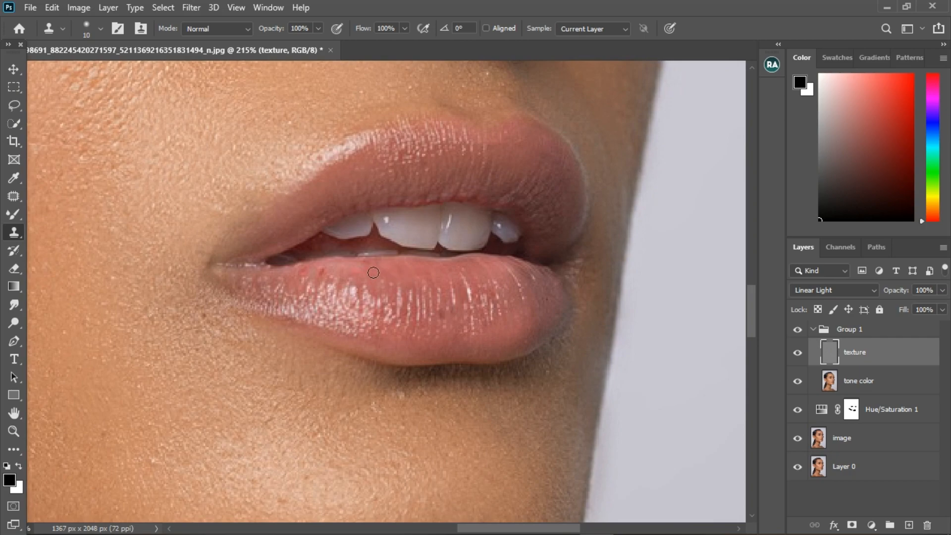
{"action": "mouse_move", "coordinate": [313, 275]}
{"action": "left_mouse_down"}
{"action": "mouse_move", "coordinate": [346, 277]}
{"action": "mouse_move", "coordinate": [317, 276]}
{"action": "left_mouse_up"}
{"action": "left_click", "coordinate": [346, 277], "text": "alt"}
Clone over the dark spots and uneven texture in the middle and outer part of the lower lip
{"action": "left_click", "coordinate": [427, 342], "text": "alt"}
{"action": "mouse_move", "coordinate": [396, 328]}
{"action": "left_mouse_down"}
{"action": "mouse_move", "coordinate": [395, 314]}
{"action": "mouse_move", "coordinate": [453, 337]}
{"action": "mouse_move", "coordinate": [504, 331]}
{"action": "left_mouse_up"}
{"action": "left_click_drag", "start_coordinate": [487, 298], "coordinate": [505, 322]}
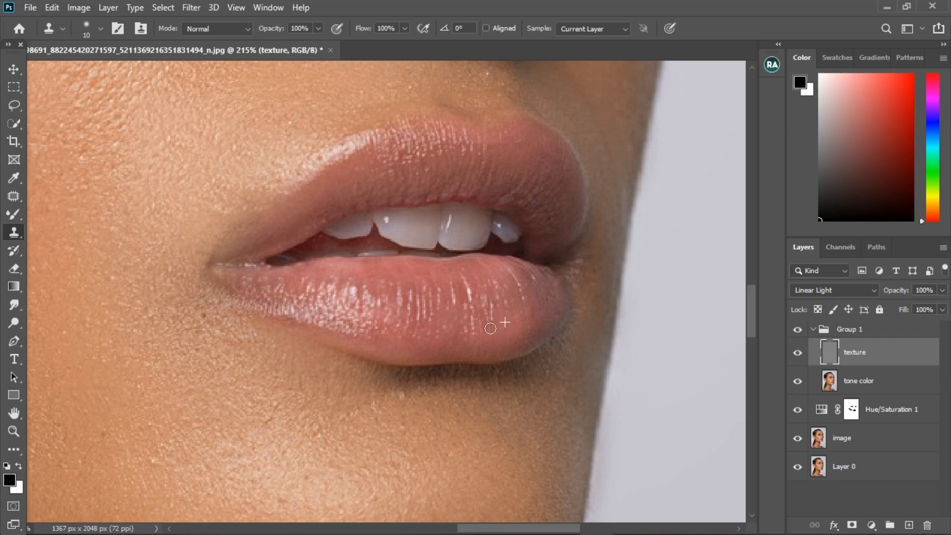
{"action": "left_click", "coordinate": [297, 308], "text": "alt"}
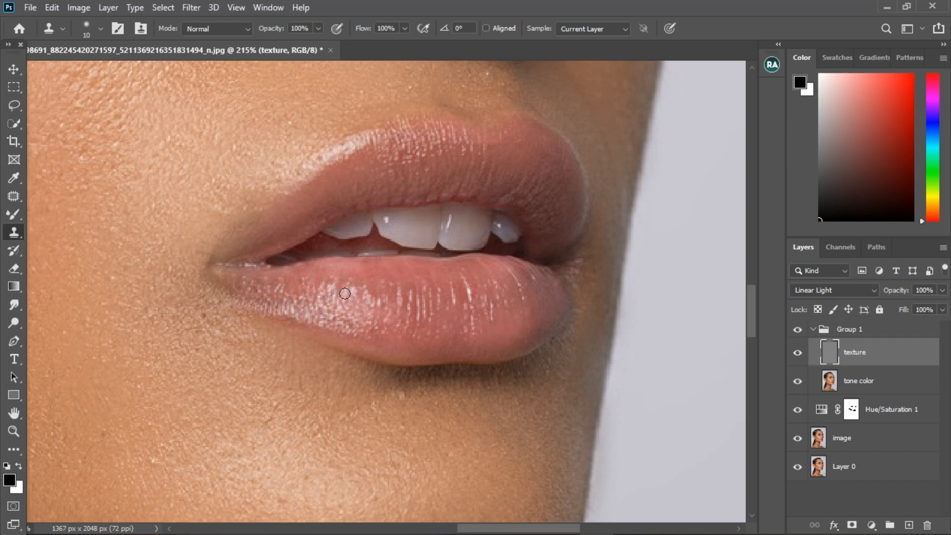
Refine the texture of the upper lip and the highlights of the lower lip with the Clone Stamp
{"action": "left_click", "coordinate": [390, 161], "text": "alt"}
{"action": "left_click", "coordinate": [469, 164]}
{"action": "mouse_move", "coordinate": [383, 307]}
{"action": "left_mouse_down"}
{"action": "mouse_move", "coordinate": [428, 328]}
{"action": "mouse_move", "coordinate": [497, 300]}
{"action": "mouse_move", "coordinate": [473, 297]}
{"action": "mouse_move", "coordinate": [475, 335]}
{"action": "left_mouse_up"}
{"action": "scroll", "coordinate": [413, 328], "scroll_direction": "down", "scroll_amount": 6}
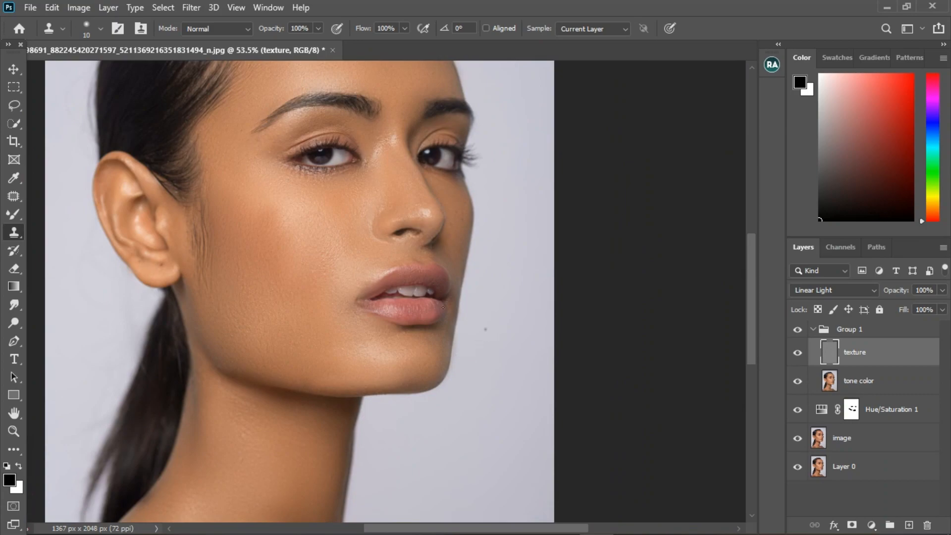
Switch to the tone color layer and the Mixer Brush at size 80 to blend the cheek tones
{"action": "scroll", "coordinate": [446, 322], "scroll_direction": "down", "scroll_amount": 2}
{"action": "scroll", "coordinate": [455, 327], "scroll_direction": "down", "scroll_amount": 2}
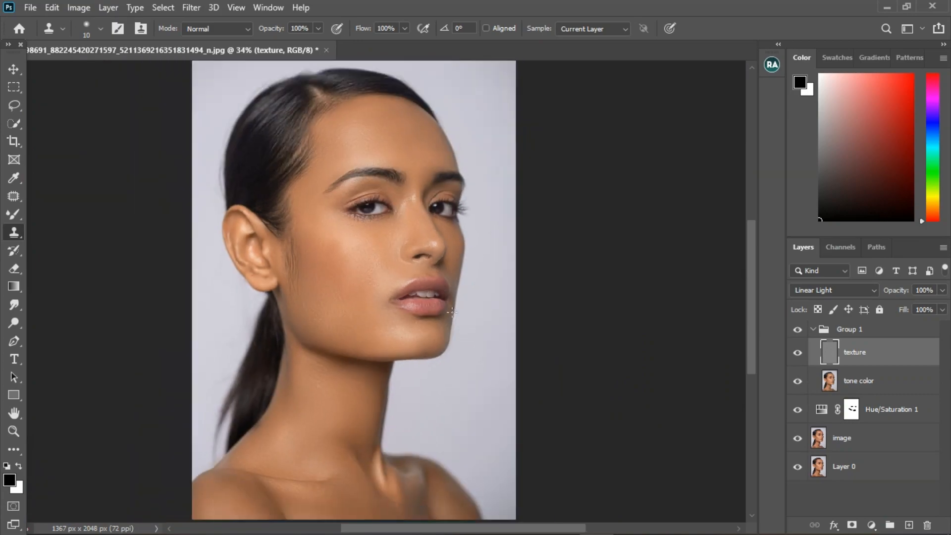
{"action": "scroll", "coordinate": [400, 327], "scroll_direction": "up", "scroll_amount": 2}
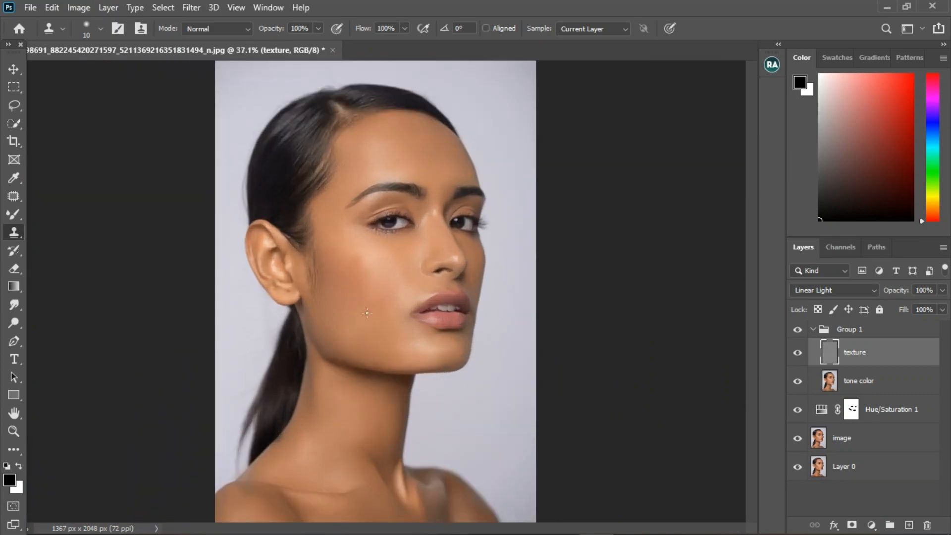
{"action": "left_click", "coordinate": [862, 392]}
{"action": "left_click", "coordinate": [17, 217]}
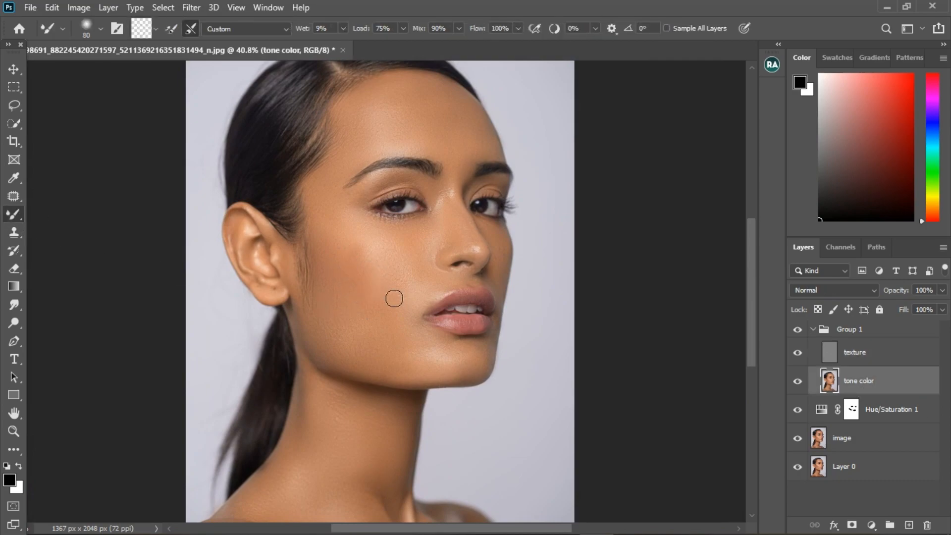